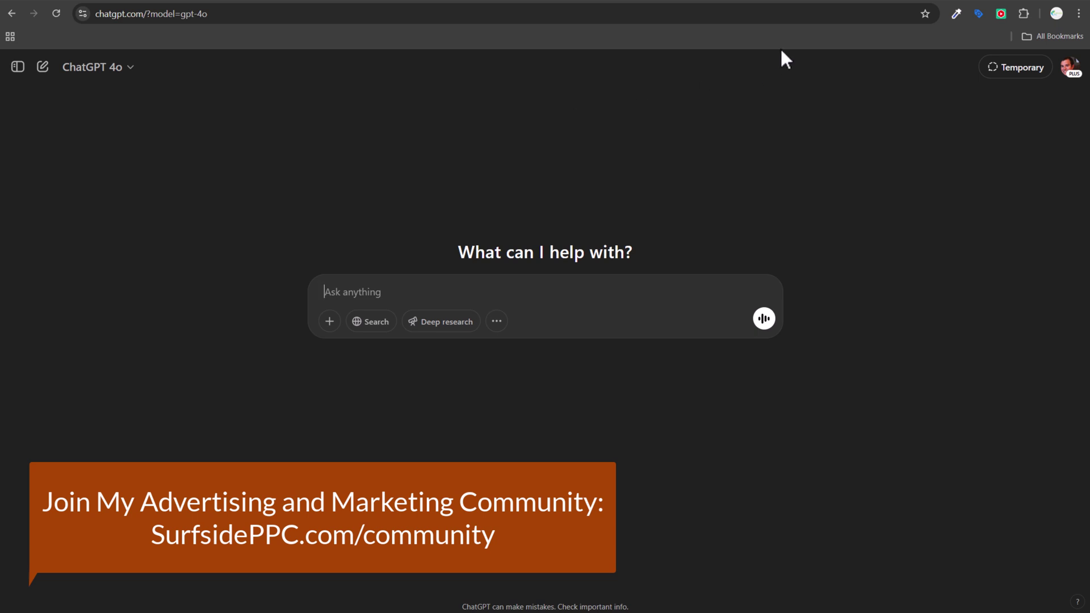
Switch to Ben & Jerry's Instagram profile and examine its product posts for a design to use as a template.
{"action": "left_click", "coordinate": [863, 6]}
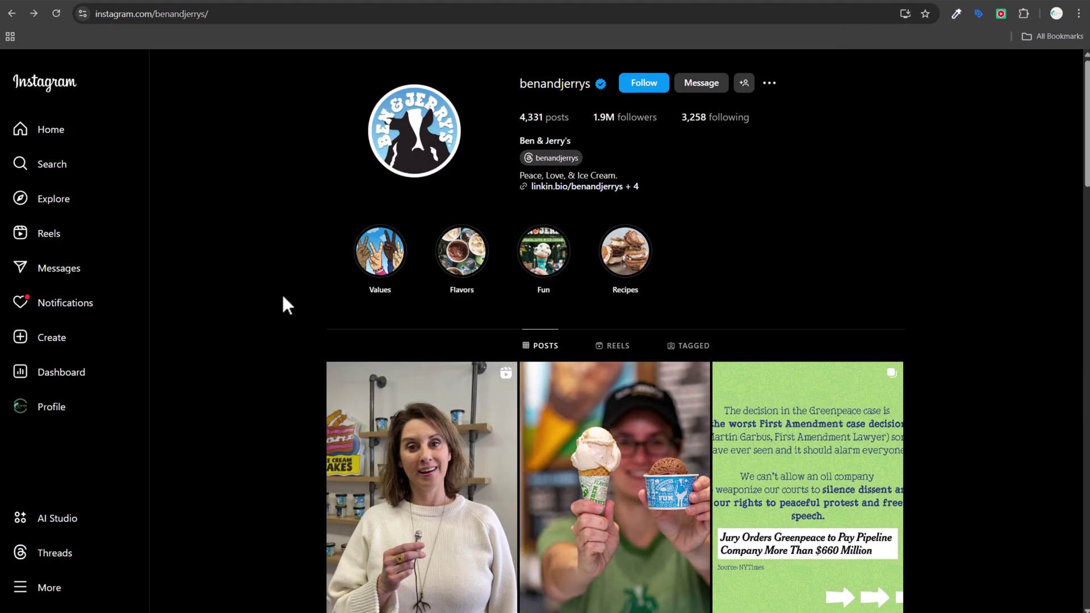
{"action": "scroll", "coordinate": [1007, 223], "scroll_direction": "down", "scroll_amount": 5}
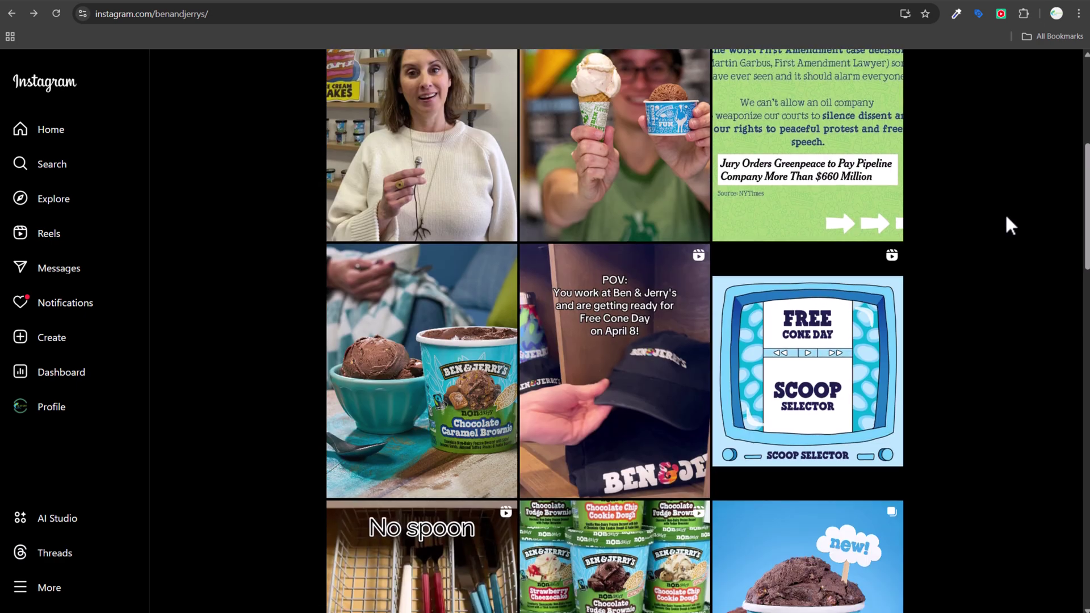
{"action": "scroll", "coordinate": [1009, 224], "scroll_direction": "down", "scroll_amount": 4}
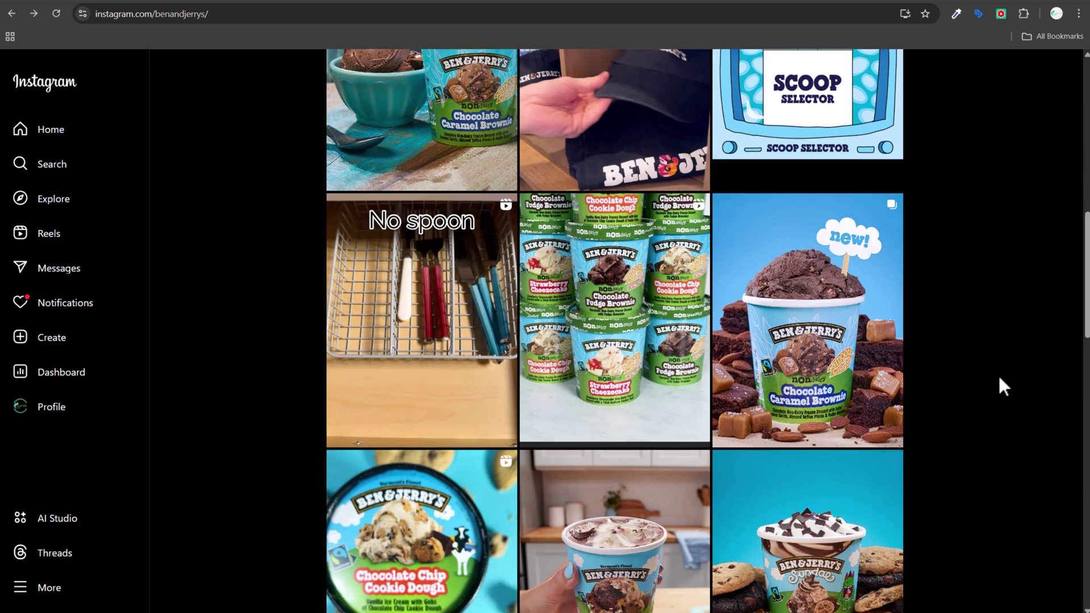
{"action": "scroll", "coordinate": [1016, 329], "scroll_direction": "down", "scroll_amount": 1}
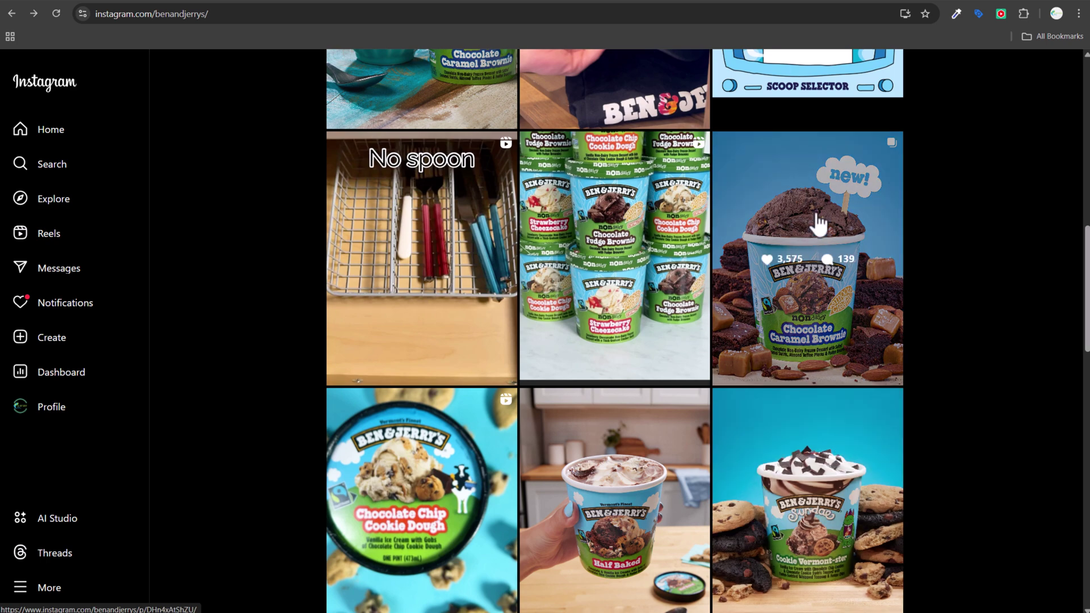
{"action": "scroll", "coordinate": [959, 383], "scroll_direction": "down", "scroll_amount": 3}
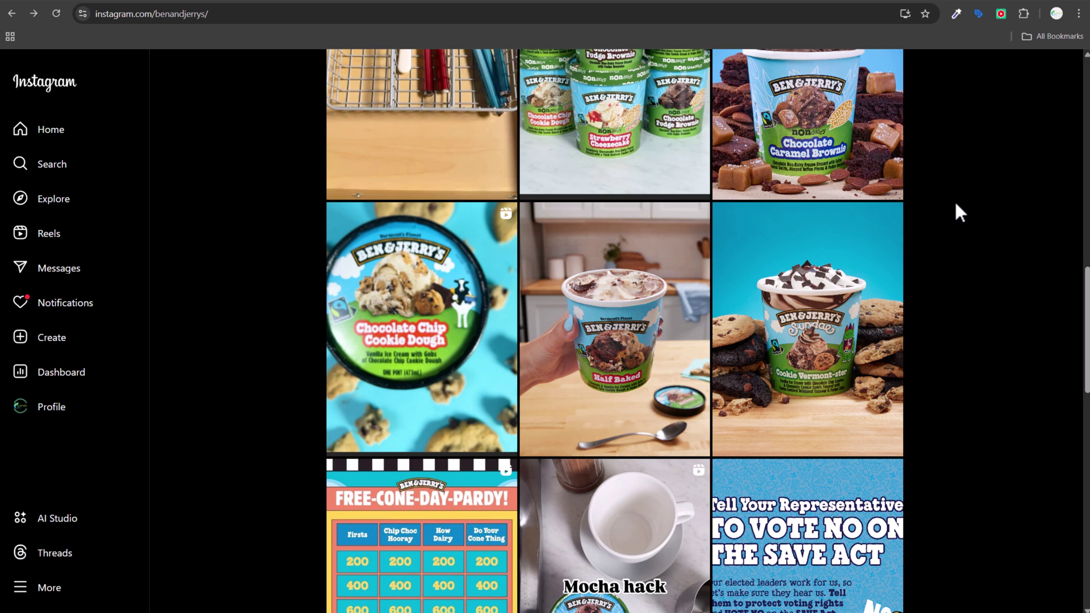
{"action": "scroll", "coordinate": [959, 215], "scroll_direction": "down", "scroll_amount": 6}
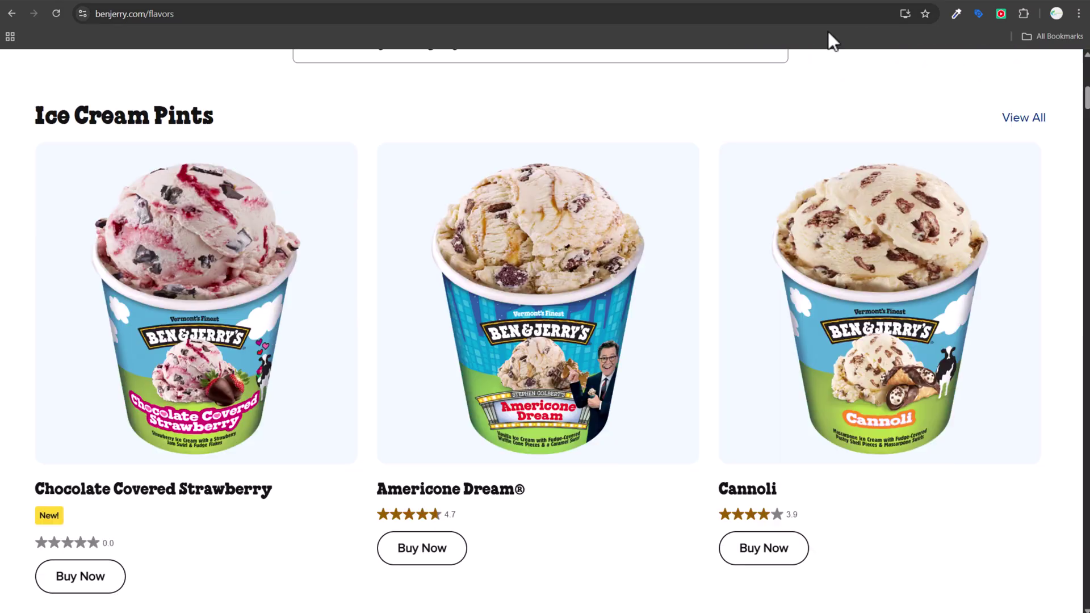
Examine the ice cream pint product images on the benjerry.com flavors page.
{"action": "scroll", "coordinate": [365, 182], "scroll_direction": "down", "scroll_amount": 5}
{"action": "scroll", "coordinate": [287, 219], "scroll_direction": "up", "scroll_amount": 5}
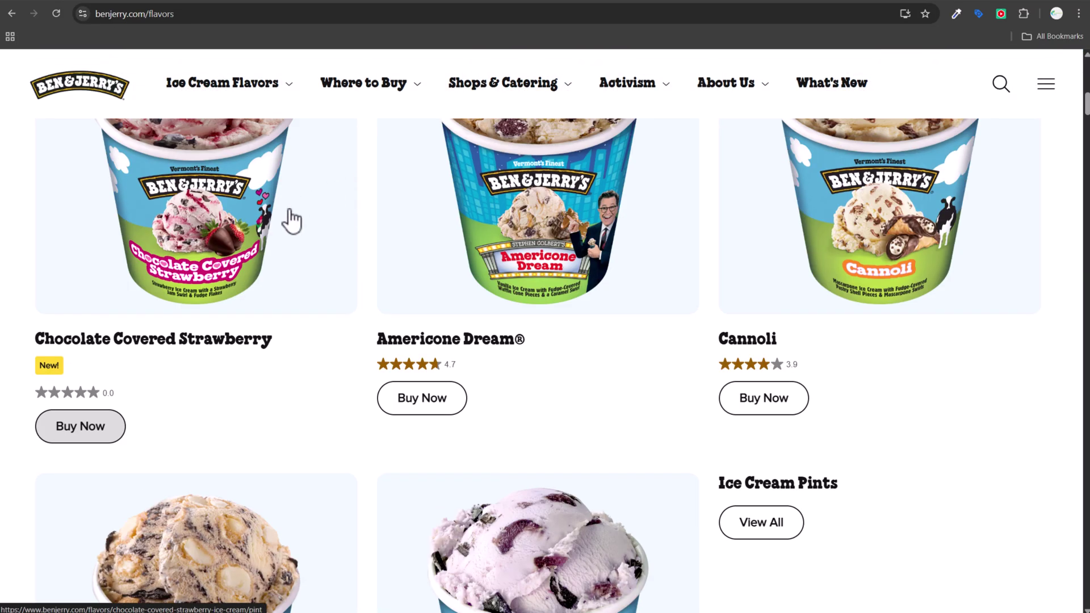
{"action": "scroll", "coordinate": [209, 274], "scroll_direction": "up", "scroll_amount": 2}
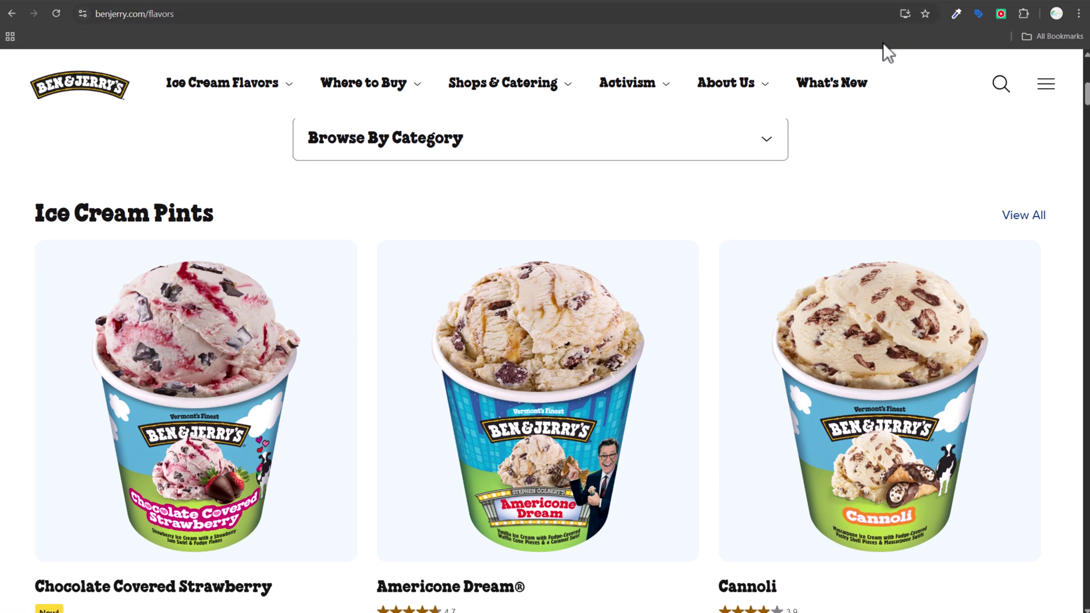
Return to Ben & Jerry's Instagram profile and take a screenshot of the full image in the Cookie Vermont-ster Sundae post.
{"action": "left_click", "coordinate": [833, 1]}
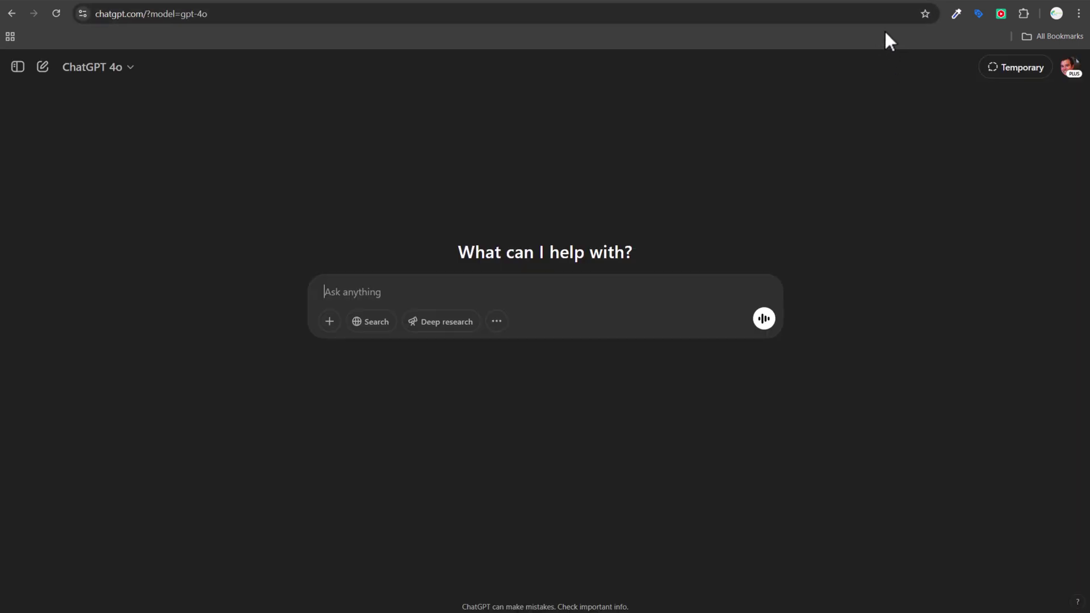
{"action": "left_click", "coordinate": [840, 1]}
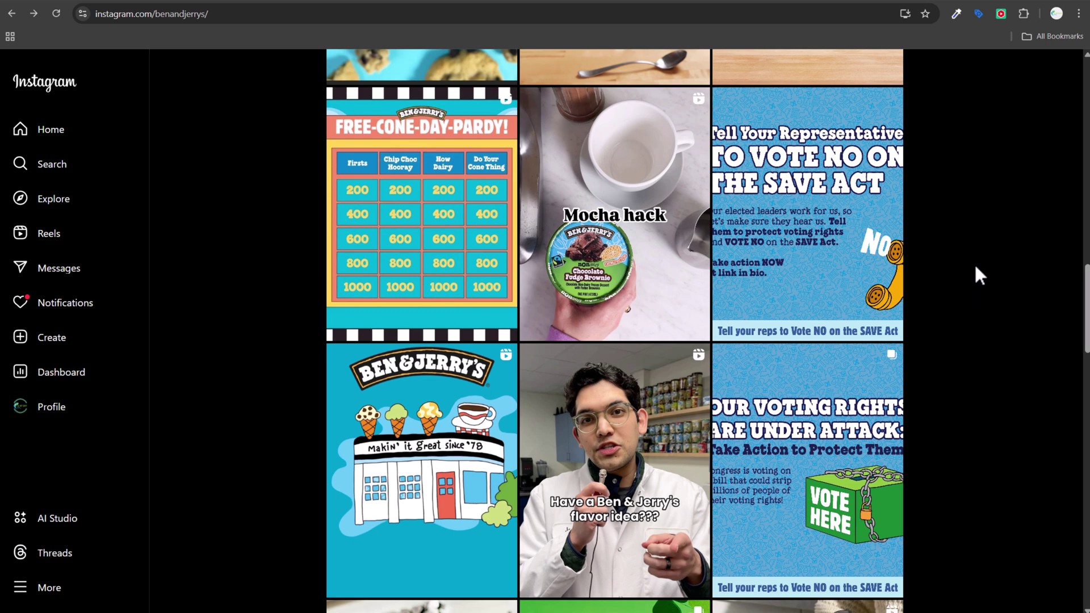
{"action": "scroll", "coordinate": [981, 256], "scroll_direction": "up", "scroll_amount": 6}
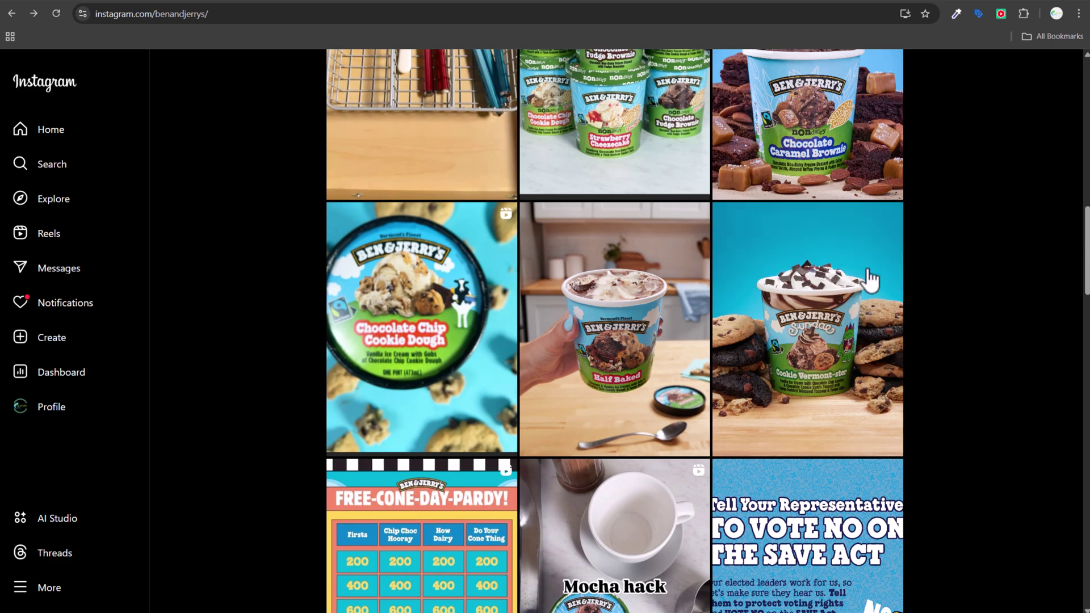
{"action": "left_click", "coordinate": [849, 264]}
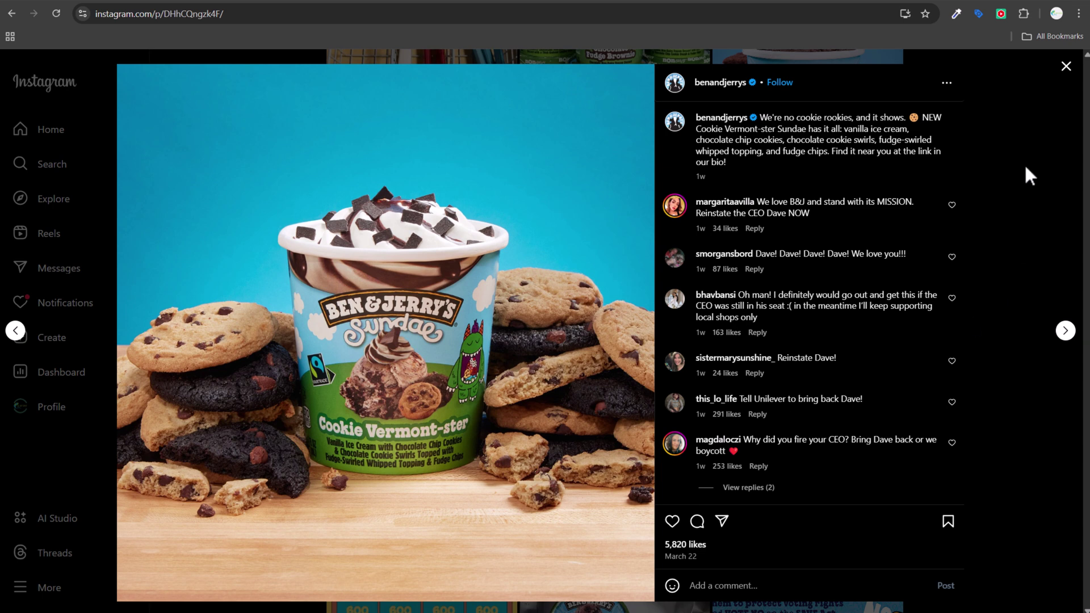
{"action": "key", "text": "super+shift+s"}
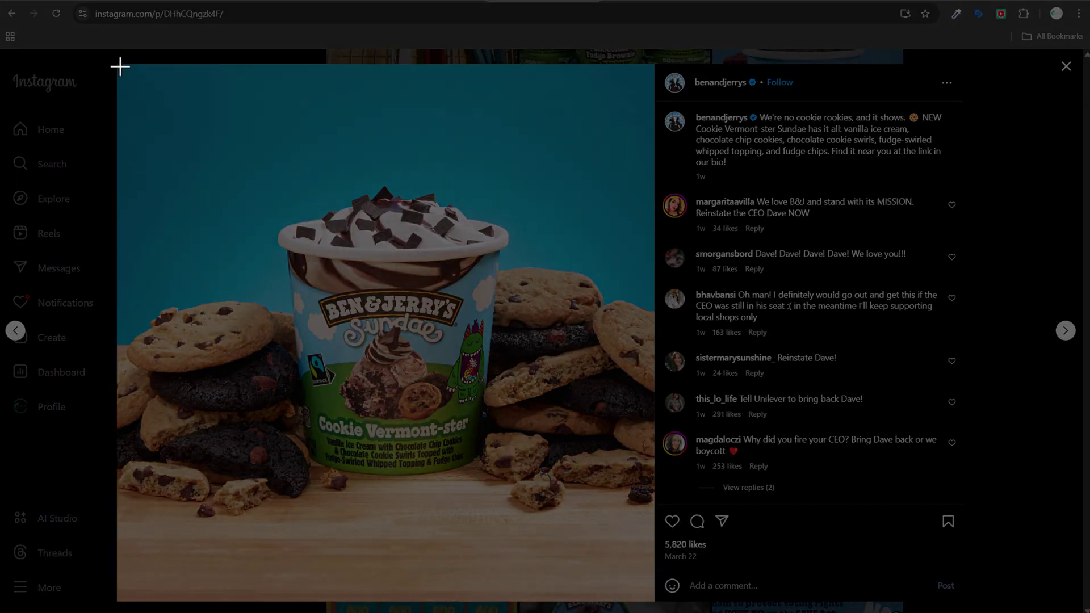
{"action": "left_click_drag", "start_coordinate": [119, 65], "coordinate": [656, 597]}
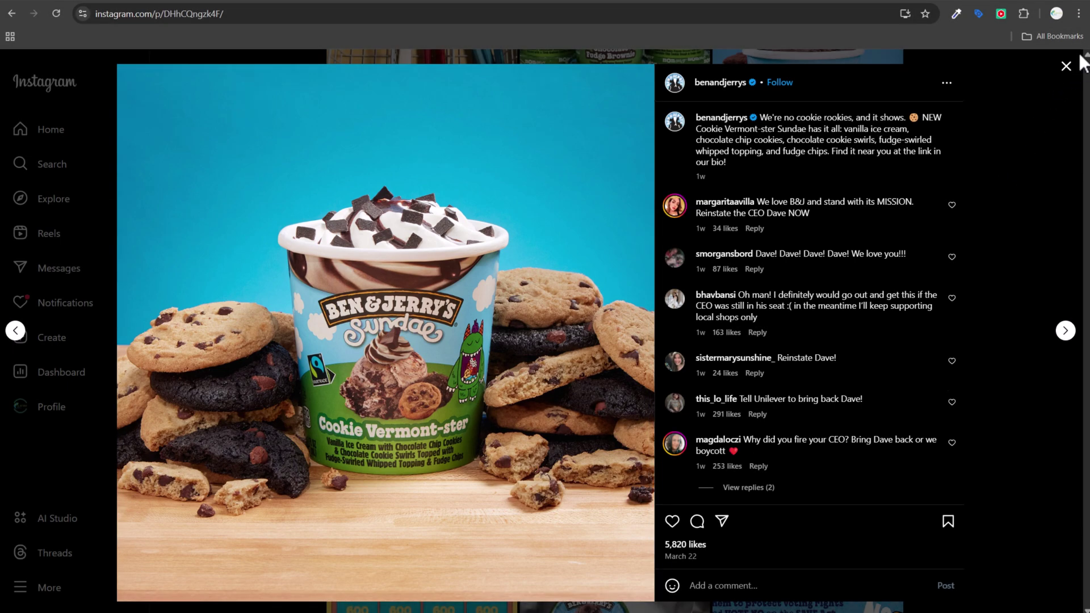
{"action": "left_click", "coordinate": [1065, 68]}
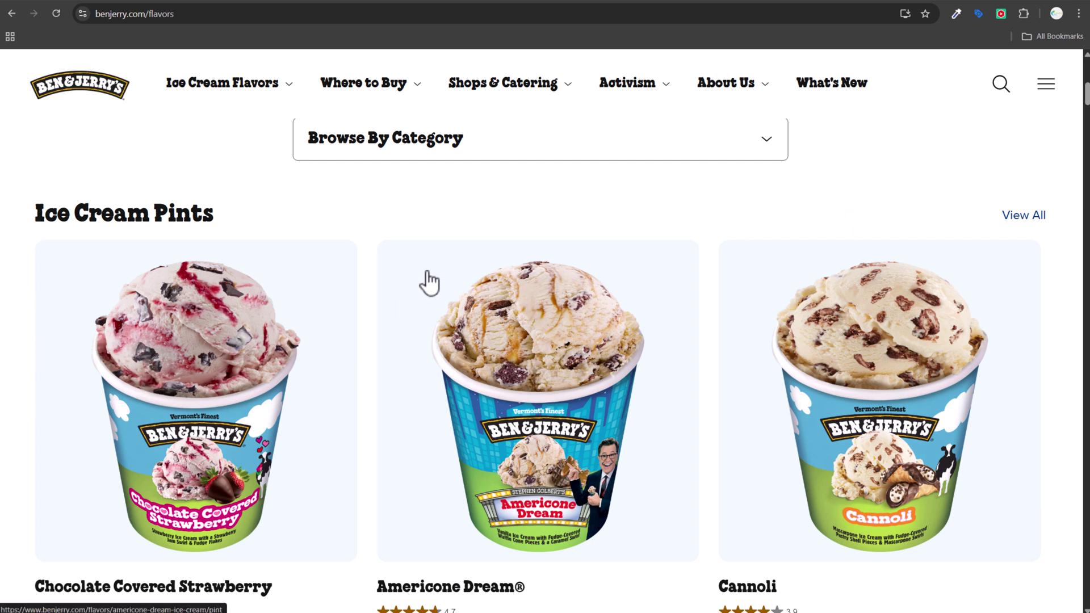
Take a screenshot of the Chocolate Covered Strawberry pint image on the benjerry.com flavors page.
{"action": "key", "text": "super+shift+s"}
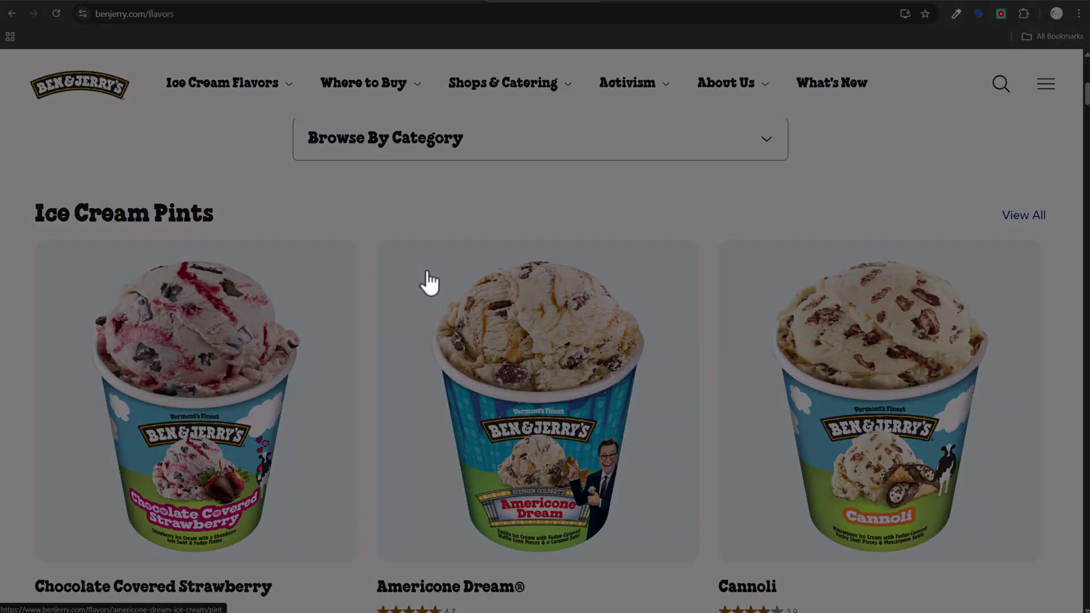
{"action": "left_click_drag", "start_coordinate": [43, 244], "coordinate": [349, 553]}
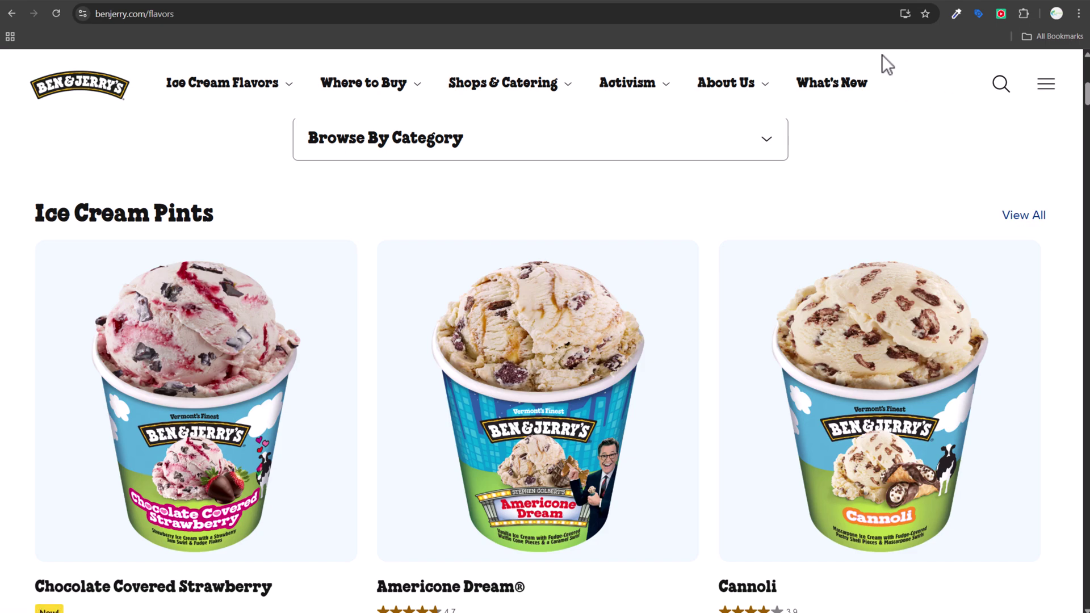
Switch to ChatGPT and attach both screenshots to a prompt labelled "Chocolate covered strawberry ice cream" and "Ice cream design template".
{"action": "key", "text": "alt+Left"}
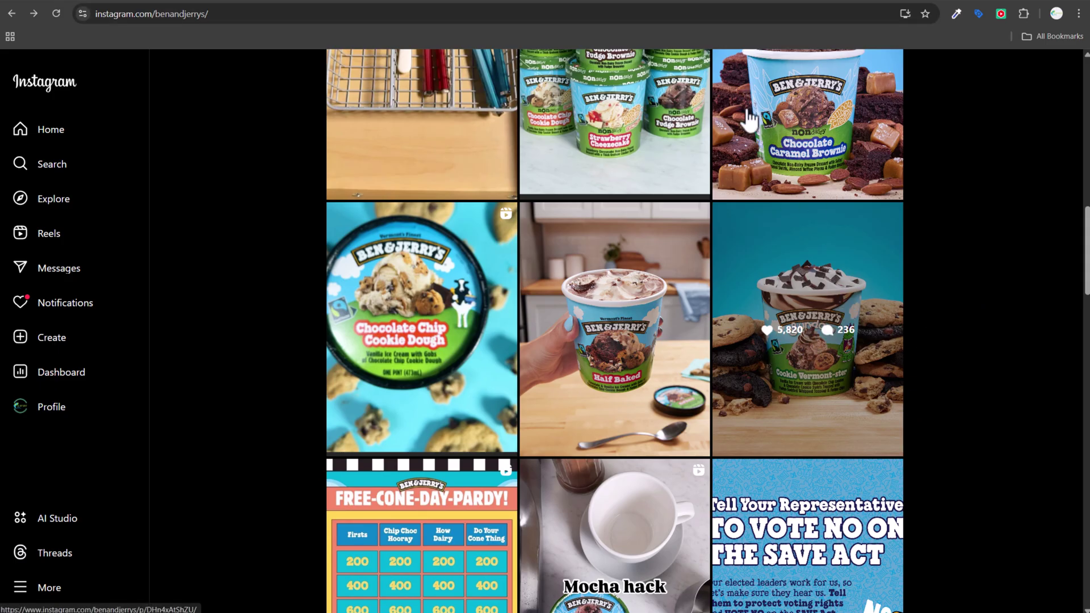
{"action": "left_click", "coordinate": [837, 2]}
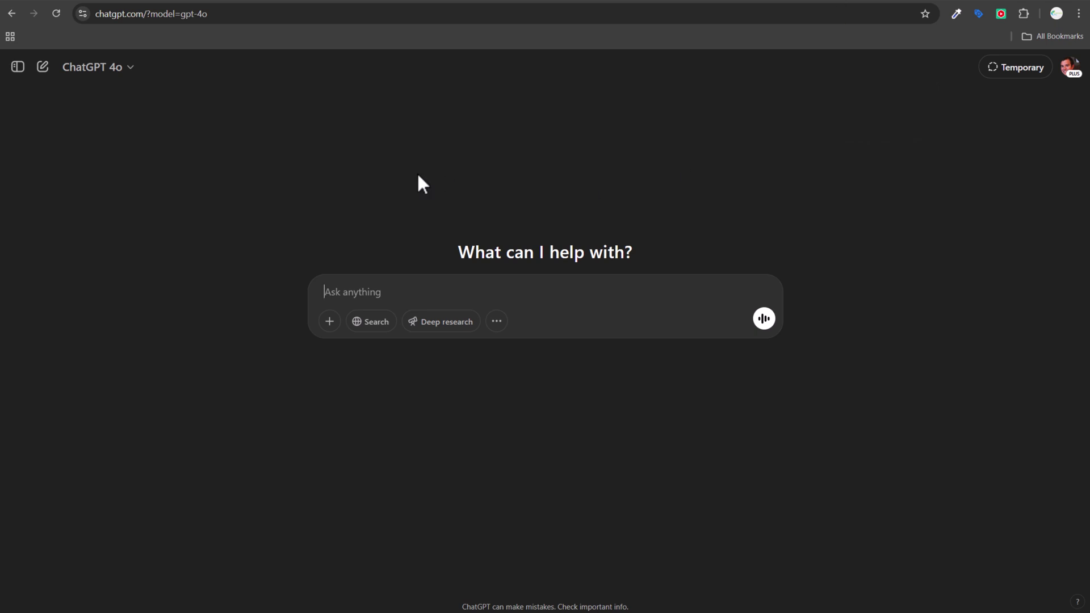
{"action": "key", "text": "ctrl+v"}
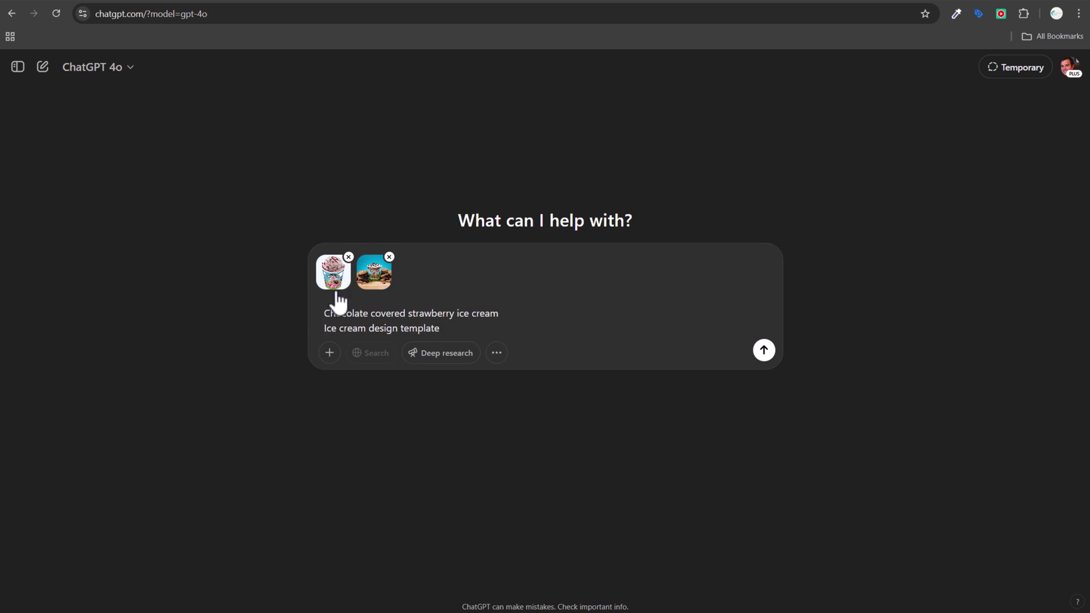
Preview the attached strawberry pint and design template images to check them against their labels.
{"action": "left_click_drag", "start_coordinate": [325, 313], "coordinate": [499, 313]}
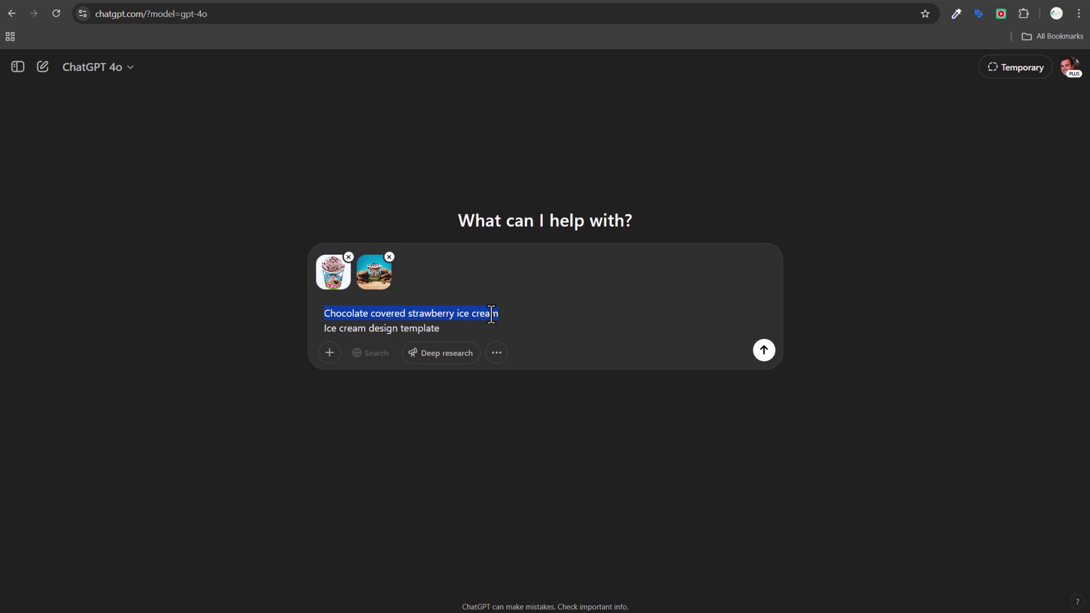
{"action": "left_click", "coordinate": [340, 294]}
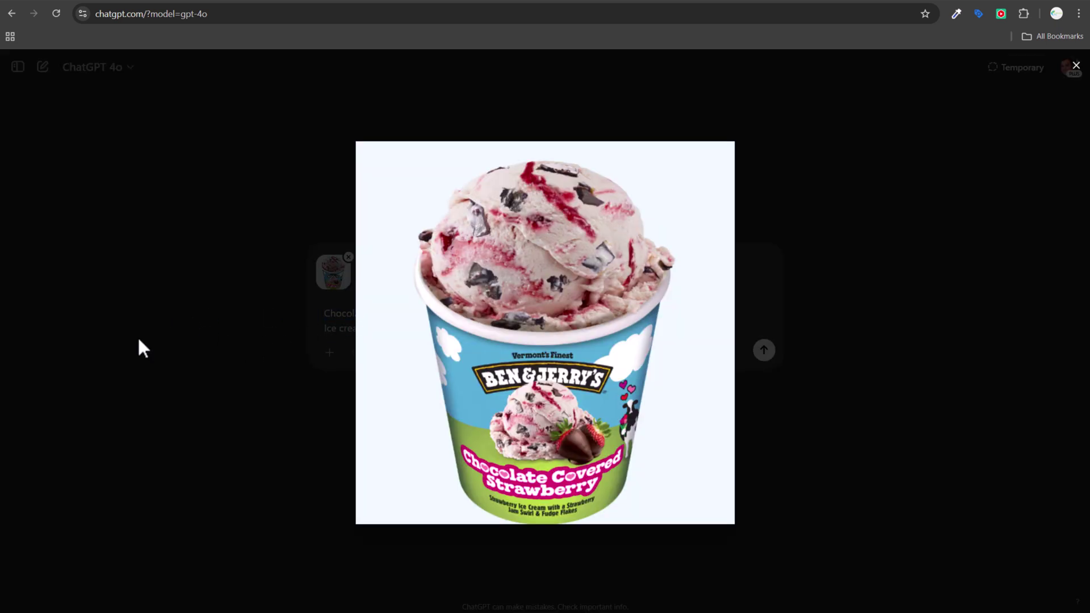
{"action": "left_click", "coordinate": [1075, 66]}
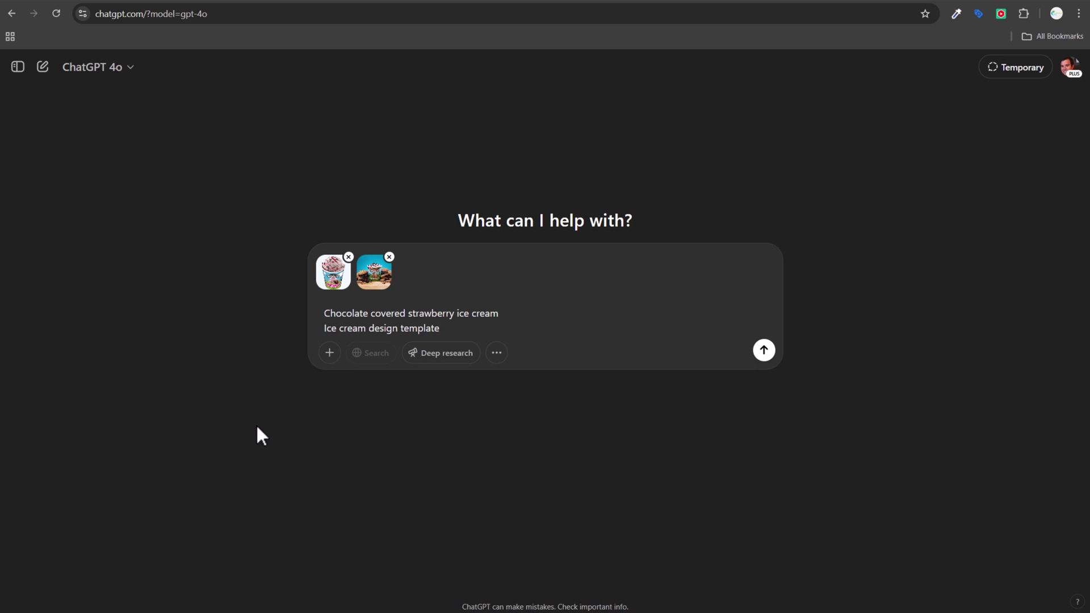
{"action": "left_click", "coordinate": [381, 281]}
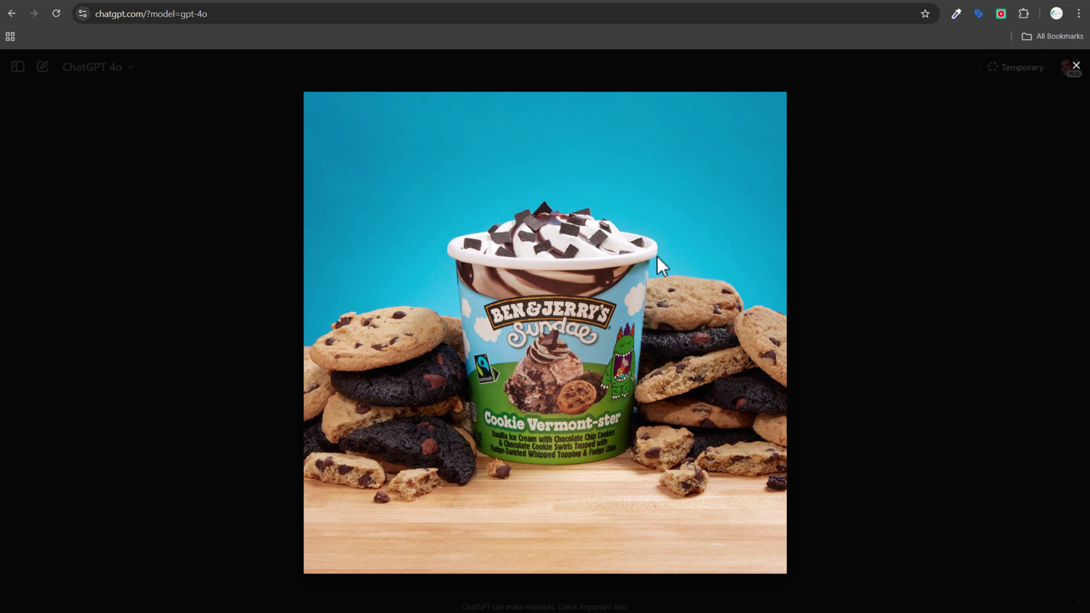
{"action": "left_click", "coordinate": [1076, 67]}
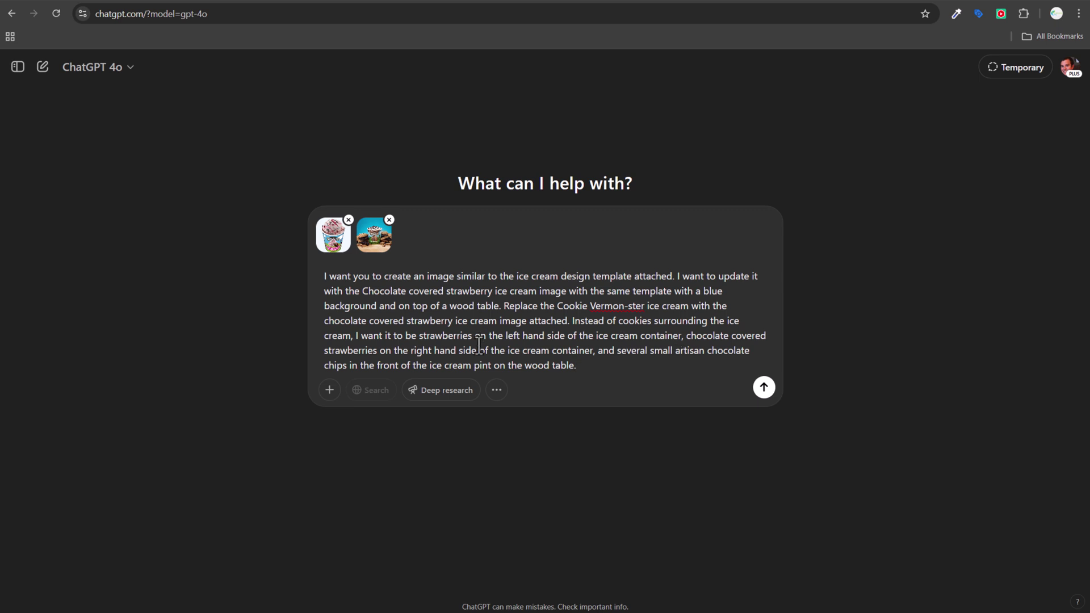
Prompt ChatGPT to recreate the template with the Chocolate Covered Strawberry pint, strawberries left, chocolate covered strawberries right, and artisan chocolate chips in front.
{"action": "key", "text": "Return"}
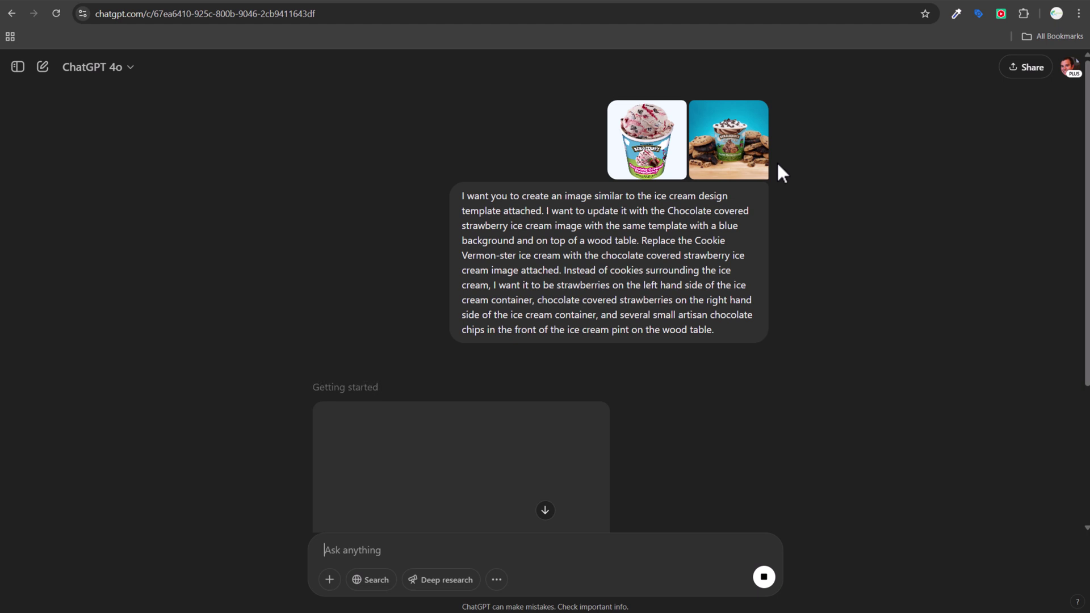
{"action": "scroll", "coordinate": [774, 205], "scroll_direction": "down", "scroll_amount": 3}
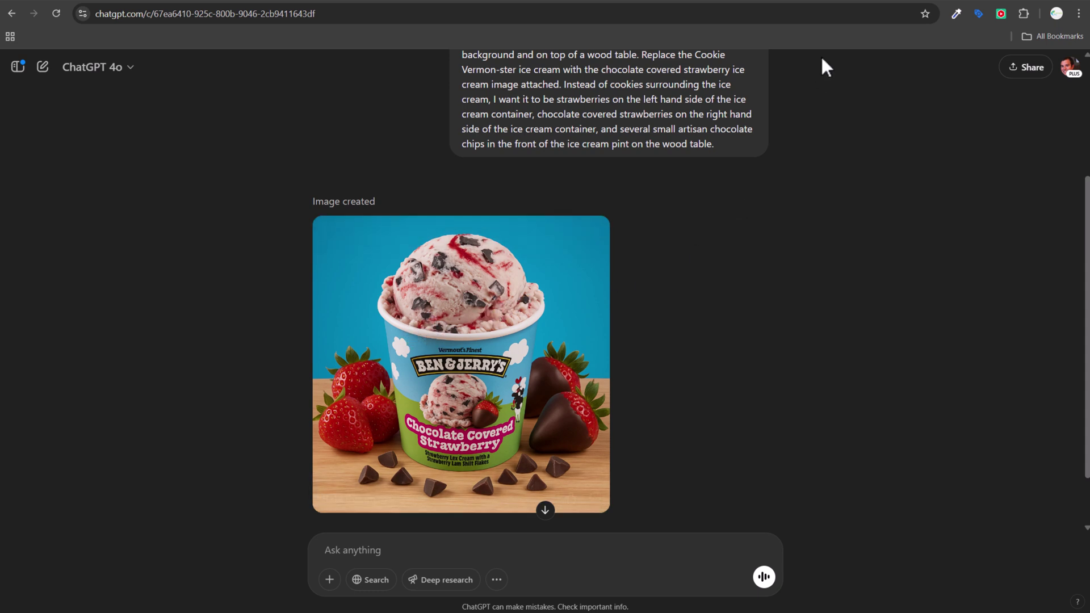
Compare the generated strawberry pint image with the original Instagram posts and the submitted prompt.
{"action": "left_click", "coordinate": [840, 3]}
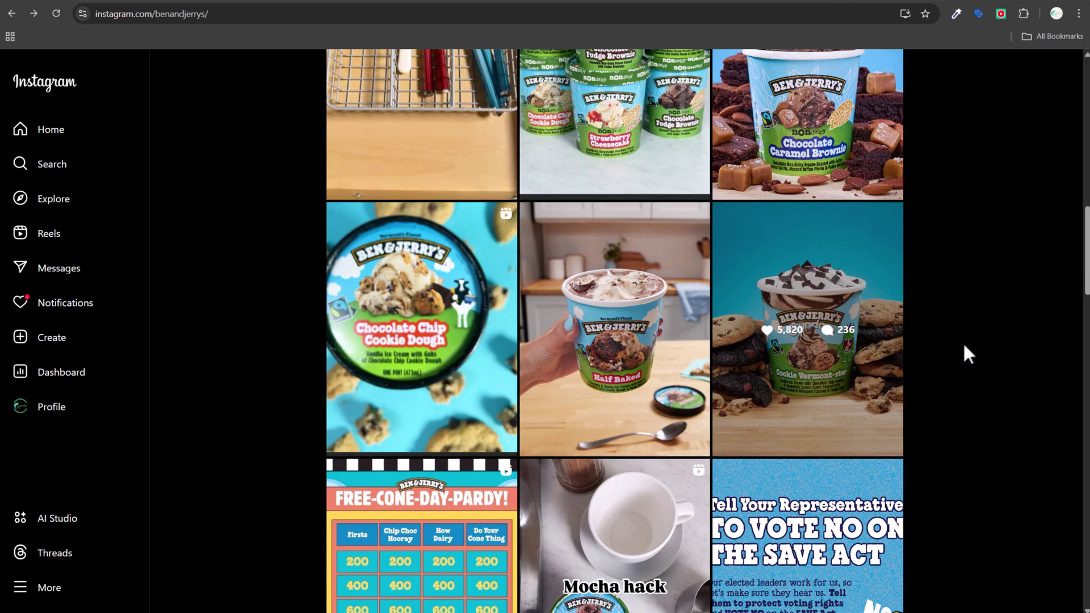
{"action": "scroll", "coordinate": [937, 271], "scroll_direction": "up", "scroll_amount": 2}
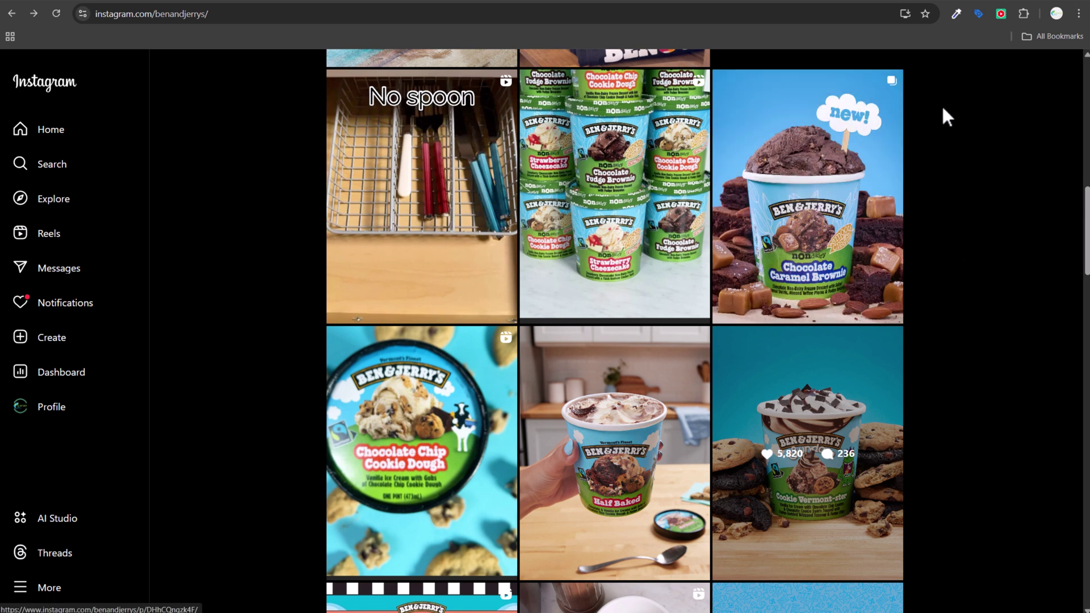
{"action": "left_click", "coordinate": [819, 3]}
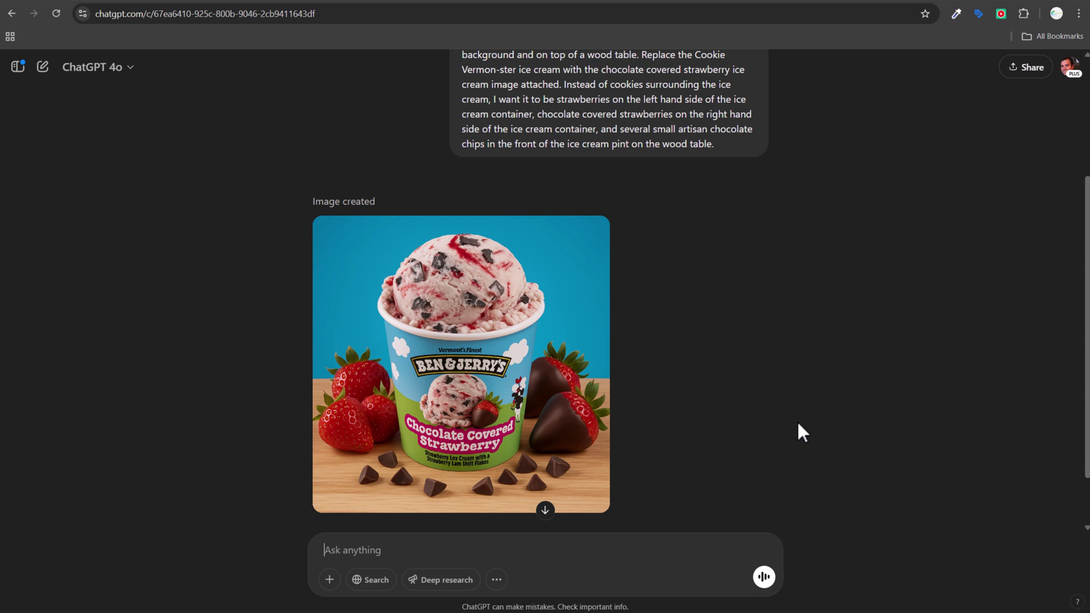
{"action": "scroll", "coordinate": [764, 335], "scroll_direction": "up", "scroll_amount": 2}
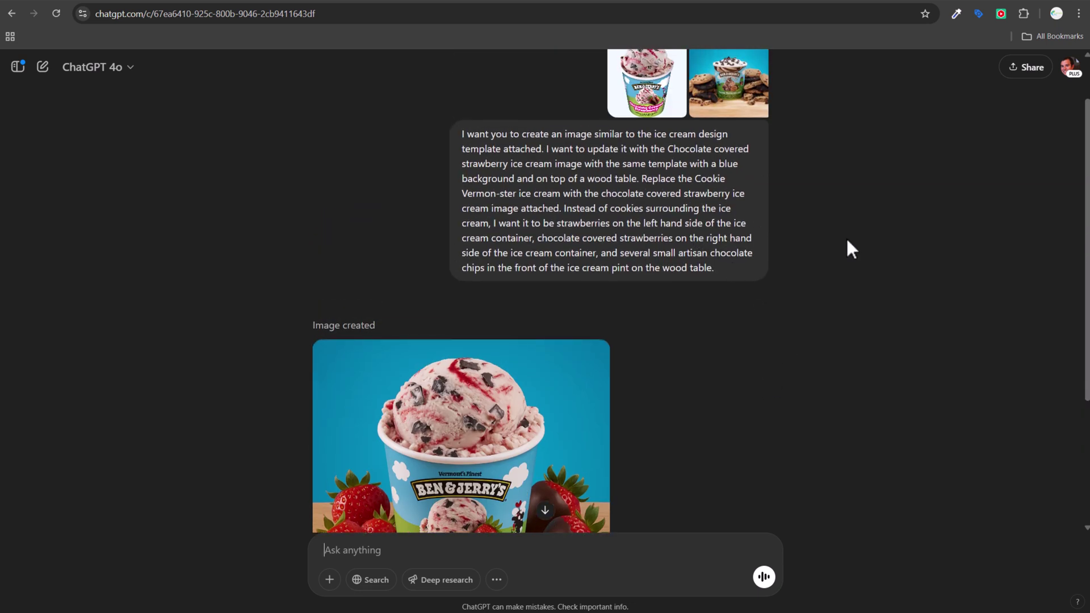
{"action": "scroll", "coordinate": [908, 334], "scroll_direction": "down", "scroll_amount": 1}
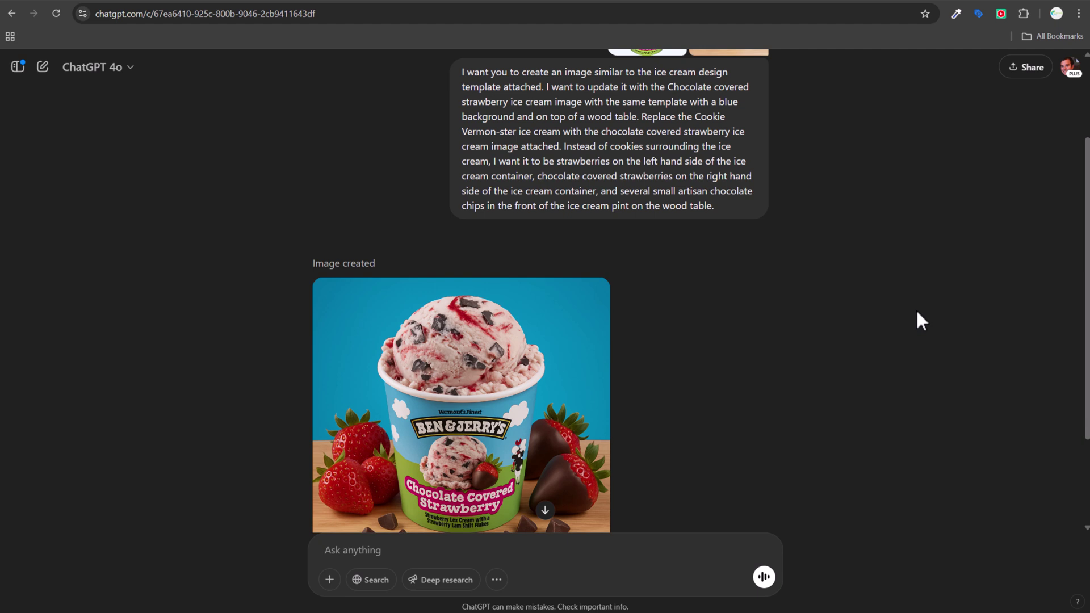
{"action": "scroll", "coordinate": [921, 309], "scroll_direction": "down", "scroll_amount": 2}
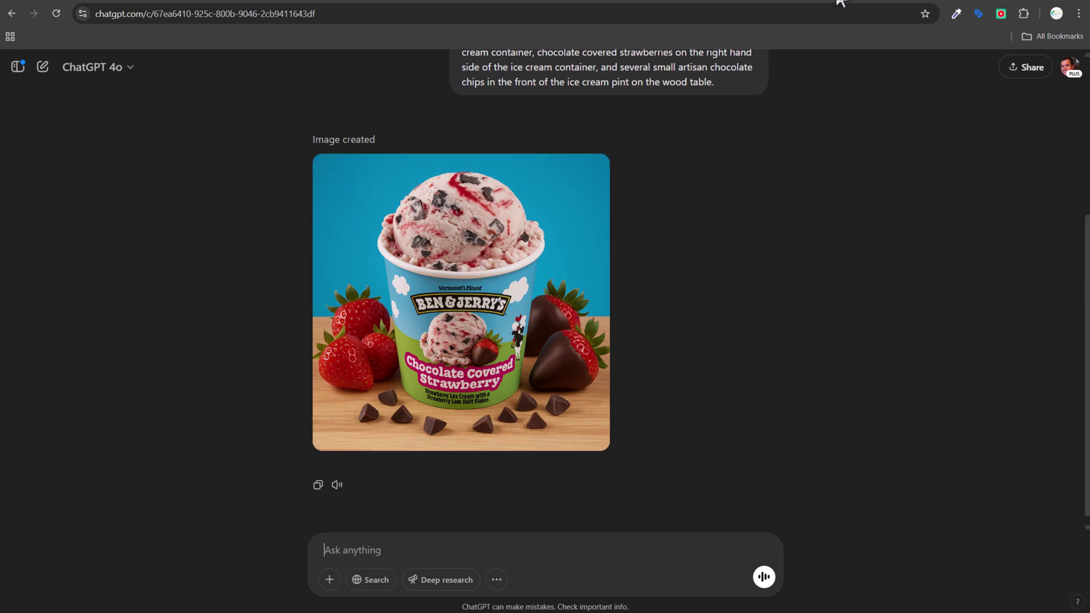
Switch to Ben & Jerry's Instagram profile and examine the two Chocolate Covered Strawberry posts for their pint styling and props.
{"action": "left_click", "coordinate": [840, 2]}
{"action": "scroll", "coordinate": [1028, 361], "scroll_direction": "down", "scroll_amount": 5}
{"action": "scroll", "coordinate": [1023, 350], "scroll_direction": "down", "scroll_amount": 15}
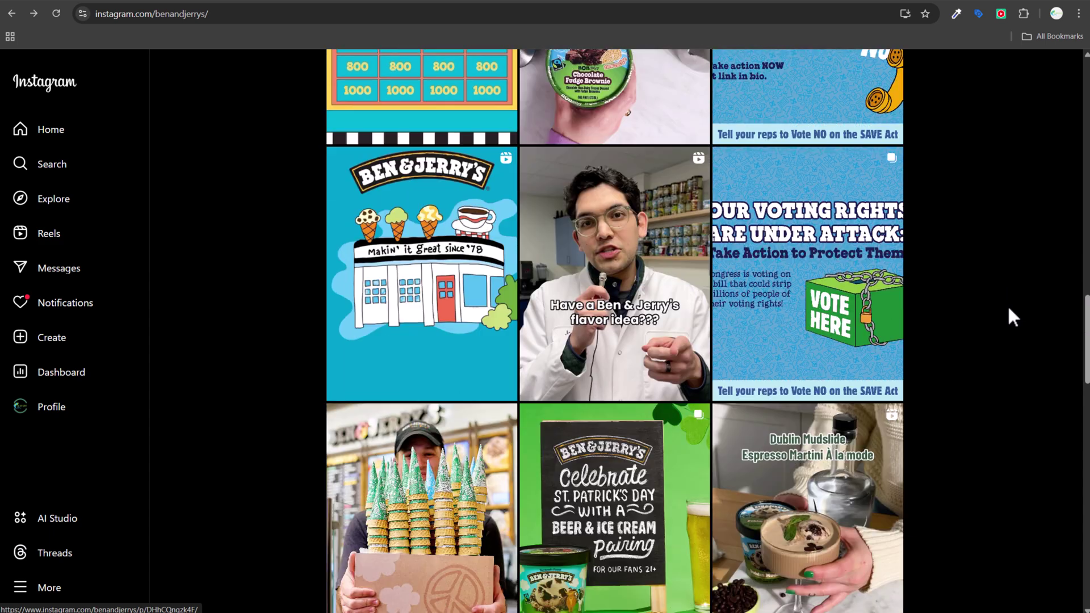
{"action": "scroll", "coordinate": [1006, 299], "scroll_direction": "down", "scroll_amount": 3}
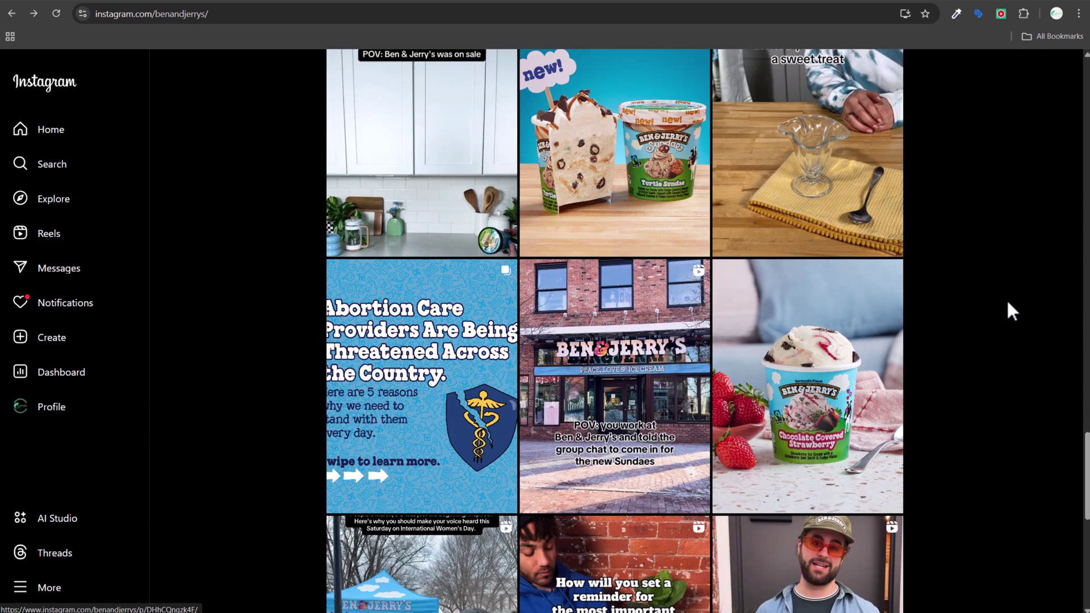
{"action": "left_click", "coordinate": [890, 460]}
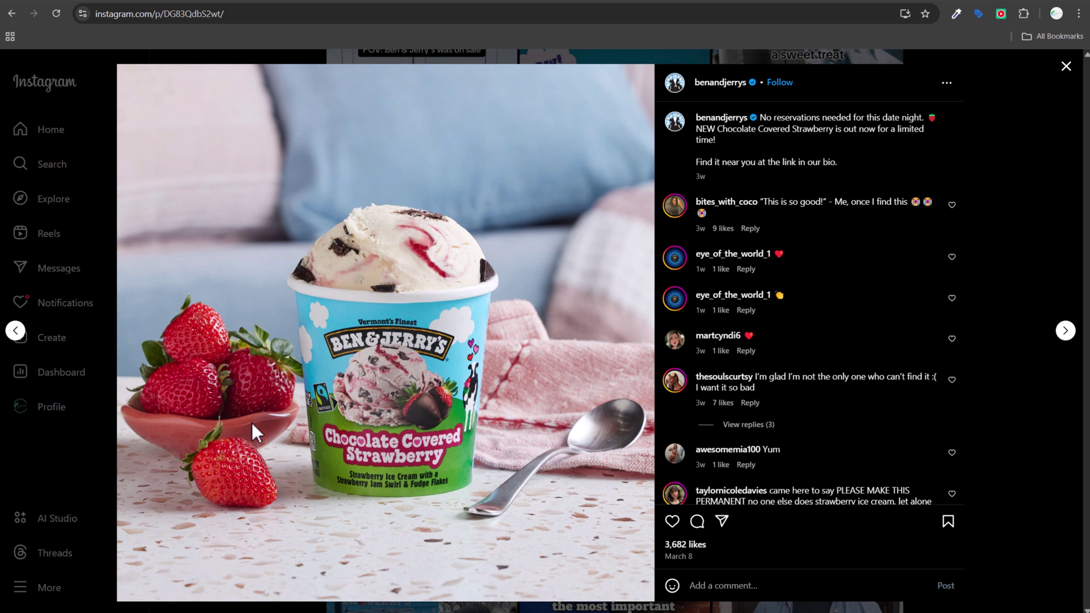
{"action": "left_click", "coordinate": [1065, 67]}
{"action": "scroll", "coordinate": [999, 246], "scroll_direction": "down", "scroll_amount": 9}
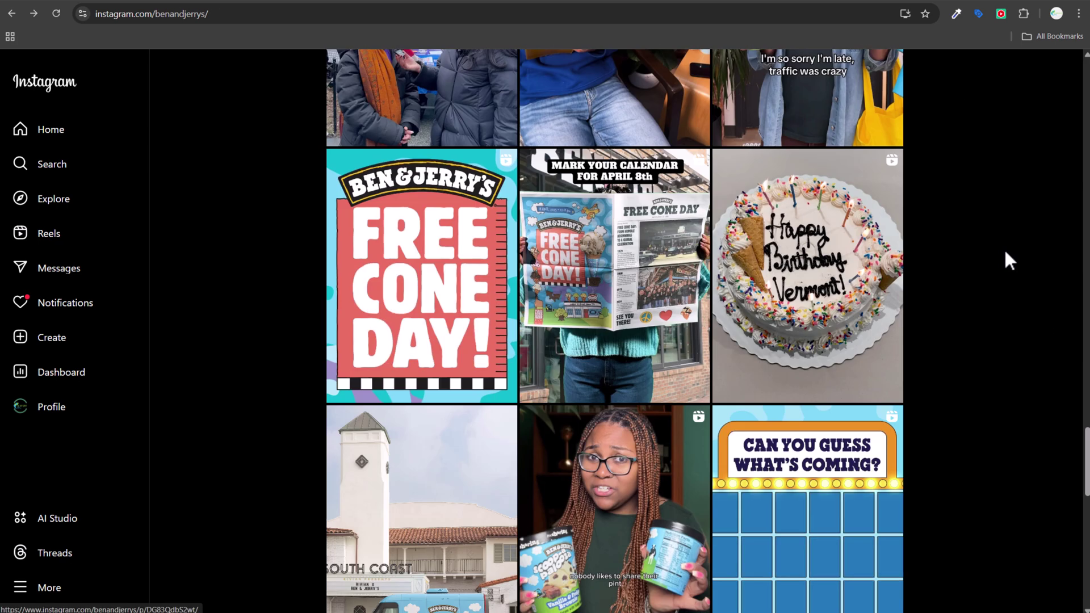
{"action": "scroll", "coordinate": [1003, 248], "scroll_direction": "down", "scroll_amount": 5}
{"action": "left_click", "coordinate": [646, 243]}
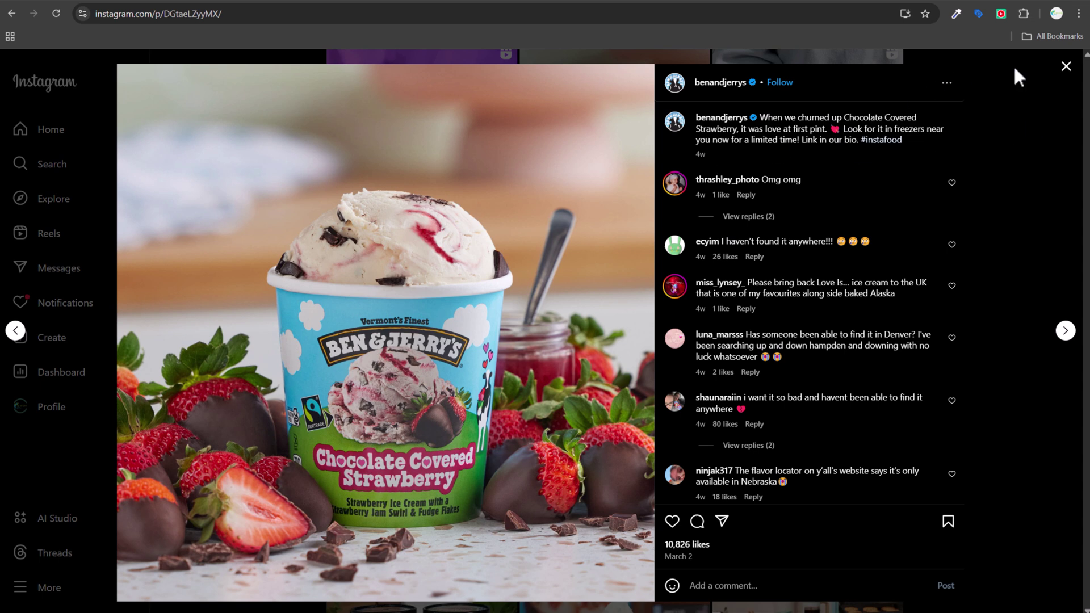
{"action": "left_click", "coordinate": [1066, 67]}
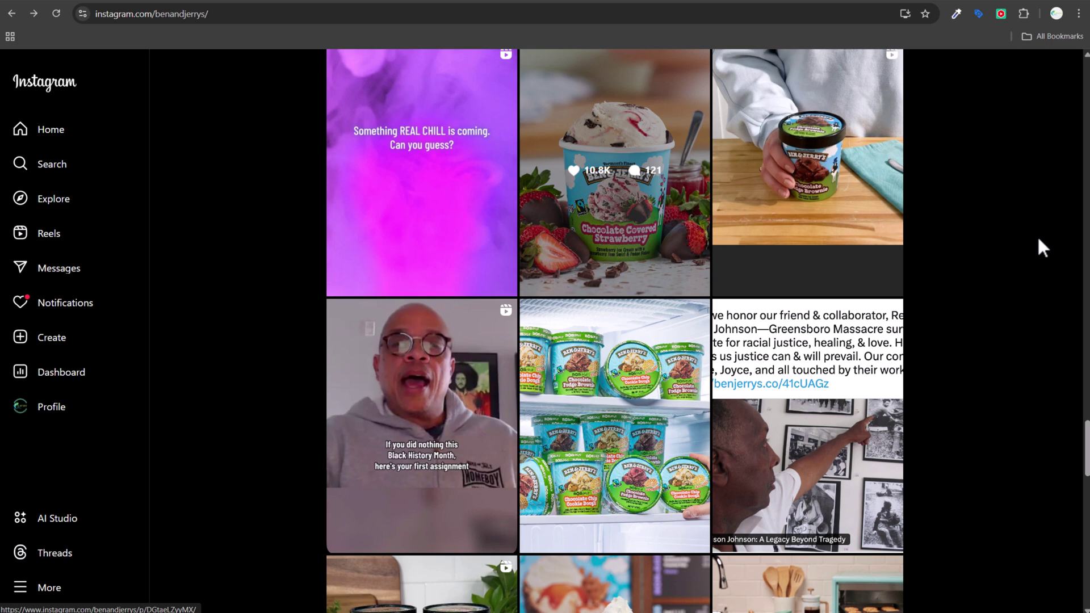
Return to ChatGPT and compare the generated strawberry image with the attached pint screenshot.
{"action": "left_click", "coordinate": [821, 3]}
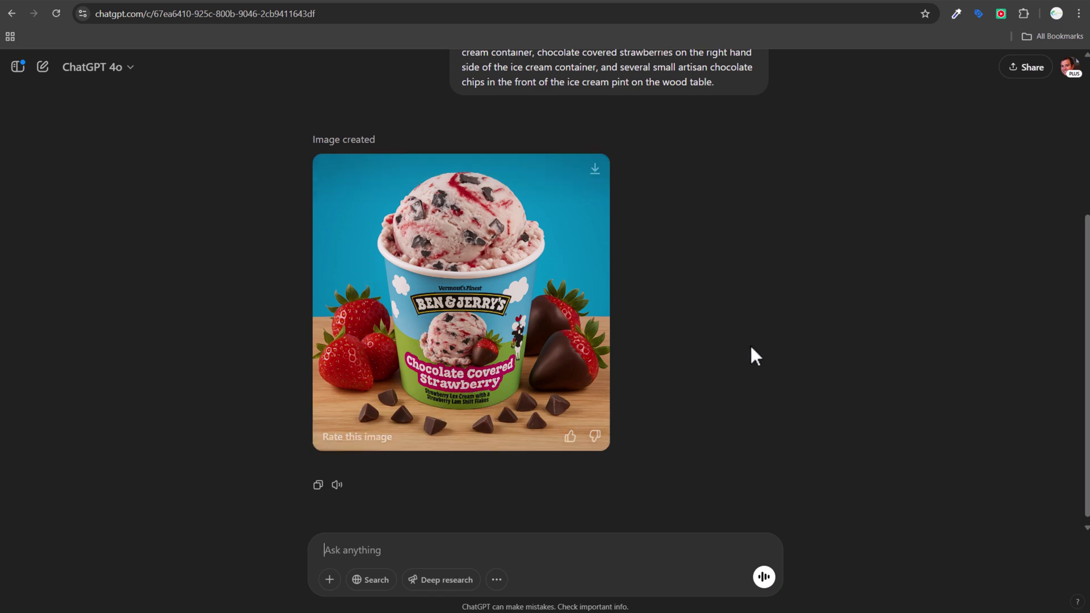
{"action": "scroll", "coordinate": [755, 356], "scroll_direction": "up", "scroll_amount": 4}
{"action": "left_click", "coordinate": [652, 149]}
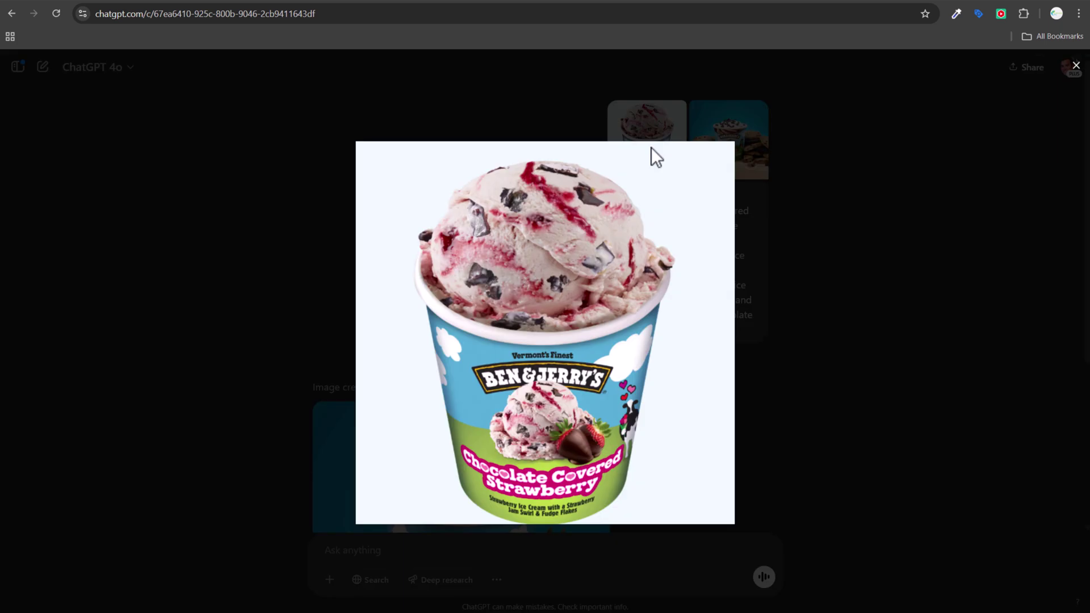
{"action": "left_click", "coordinate": [898, 343]}
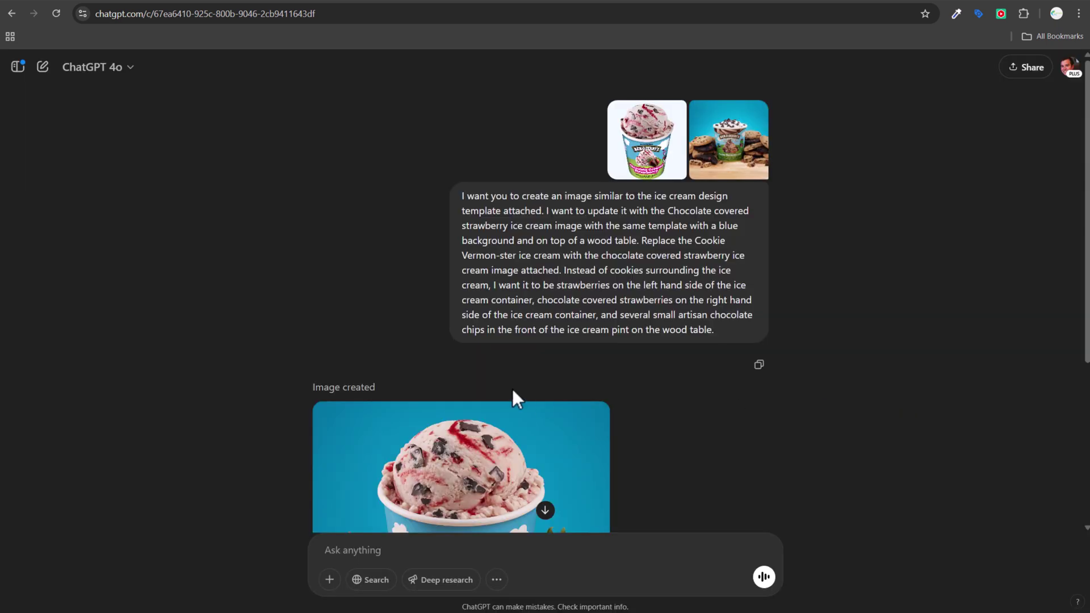
{"action": "scroll", "coordinate": [512, 386], "scroll_direction": "down", "scroll_amount": 4}
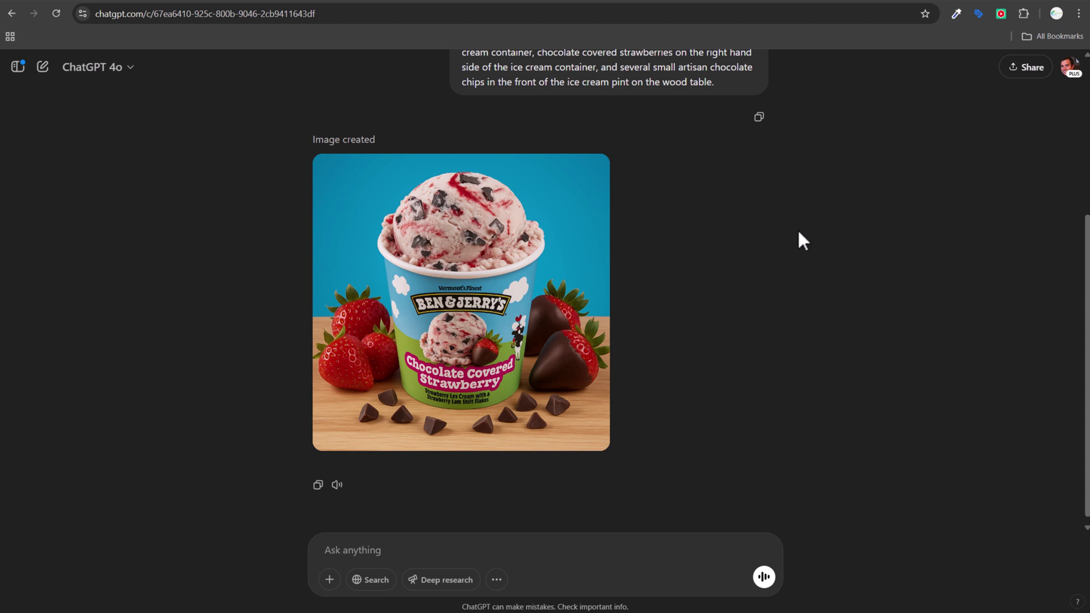
Scan the Instagram feed back towards newer posts, then check the Google Images results for the Ben & Jerry's Long Beach Island storefront.
{"action": "left_click", "coordinate": [842, 4]}
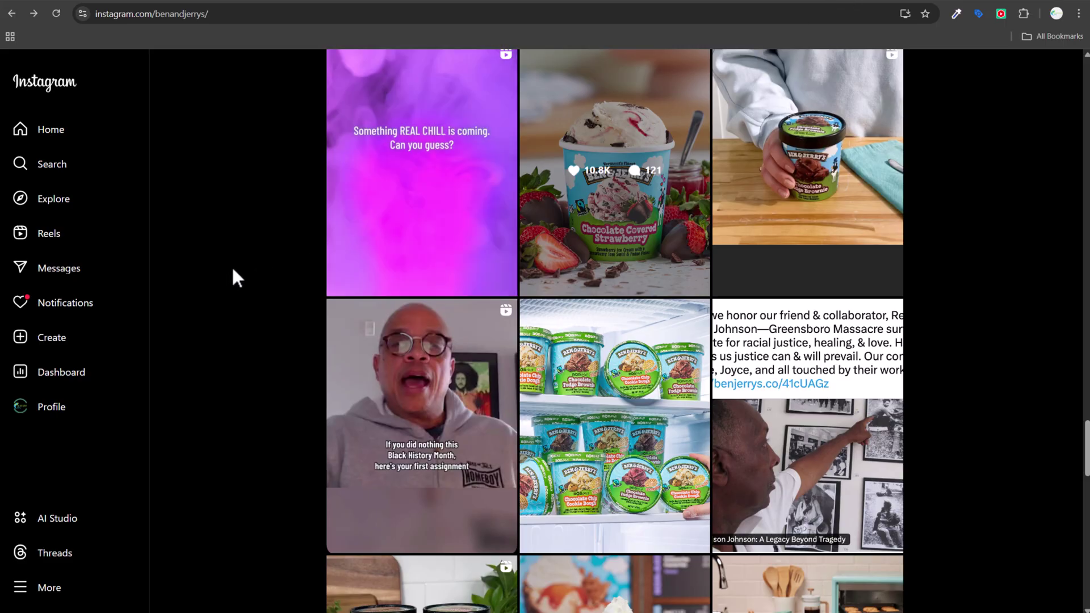
{"action": "scroll", "coordinate": [269, 291], "scroll_direction": "up", "scroll_amount": 6}
{"action": "scroll", "coordinate": [272, 320], "scroll_direction": "up", "scroll_amount": 15}
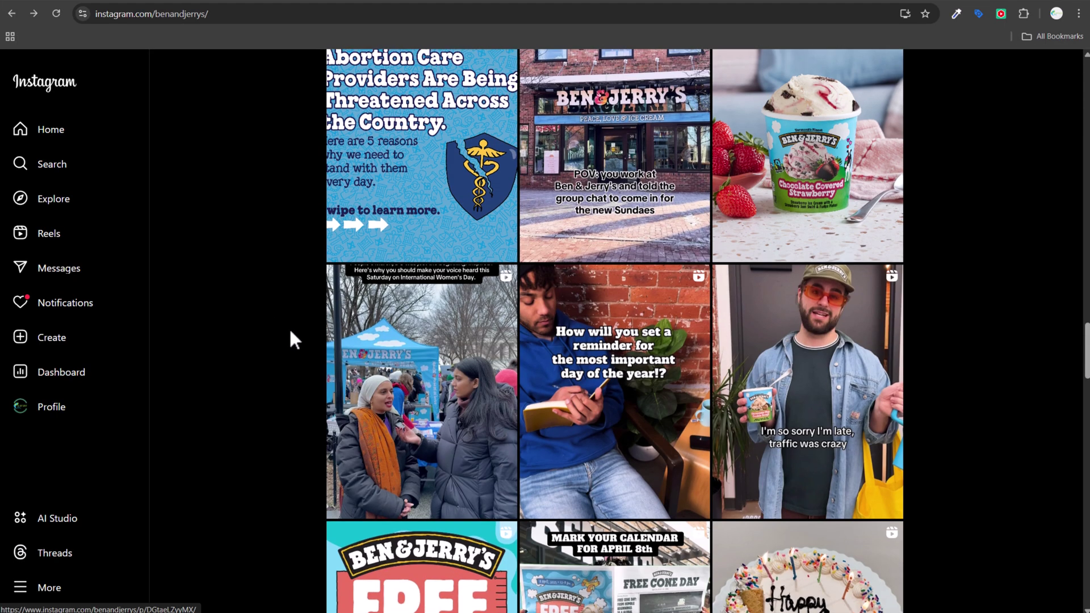
{"action": "scroll", "coordinate": [288, 333], "scroll_direction": "up", "scroll_amount": 10}
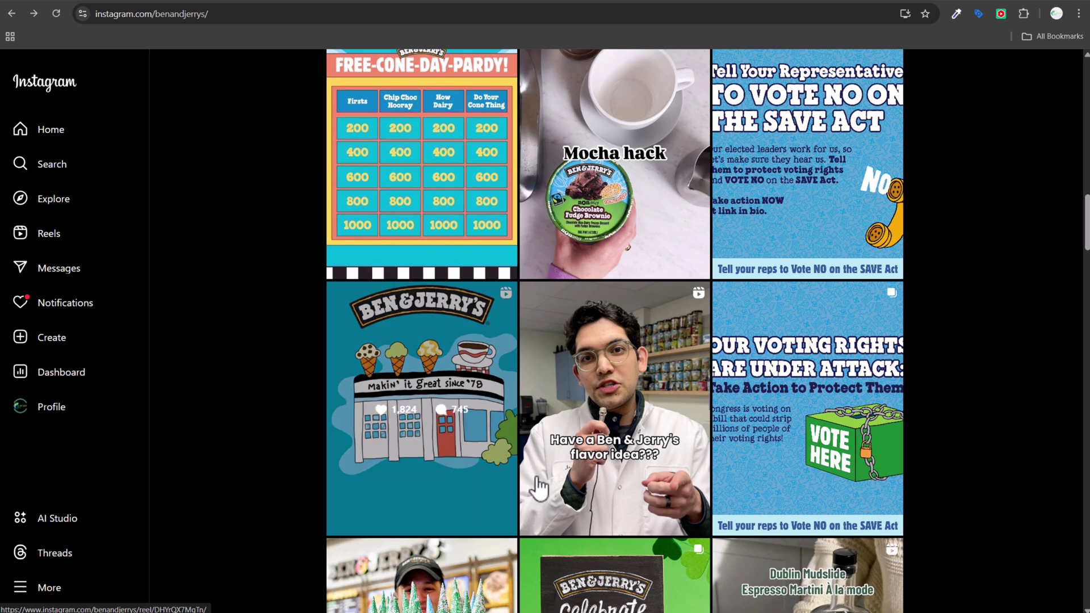
{"action": "left_click", "coordinate": [911, 4]}
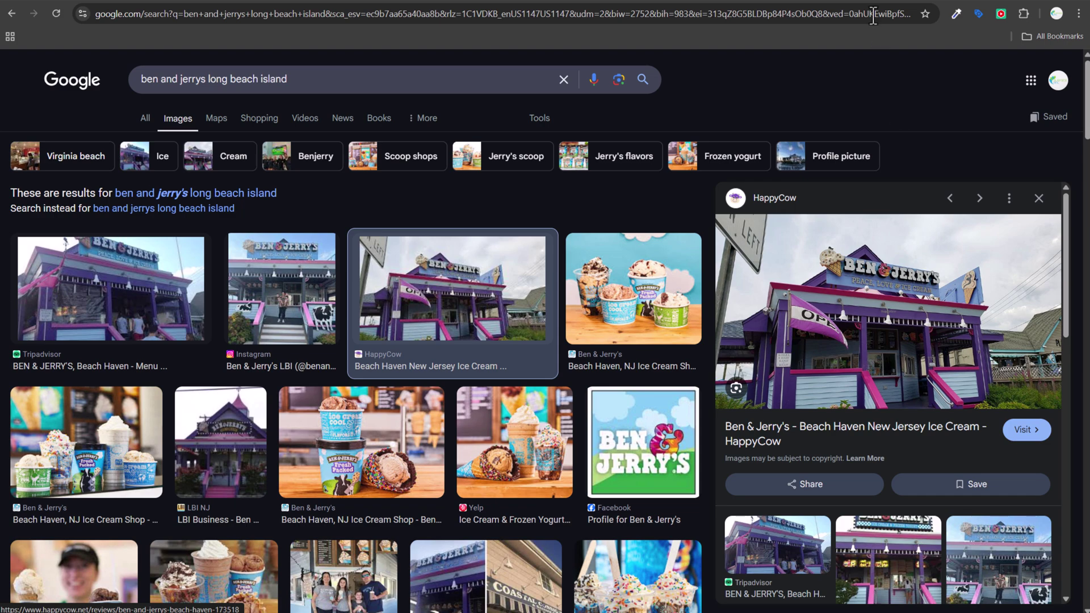
Go back to the Instagram profile and view the newest posts, including the Free Cone Day cup-or-cone photo.
{"action": "key", "text": "alt+Left"}
{"action": "scroll", "coordinate": [1046, 256], "scroll_direction": "up", "scroll_amount": 4}
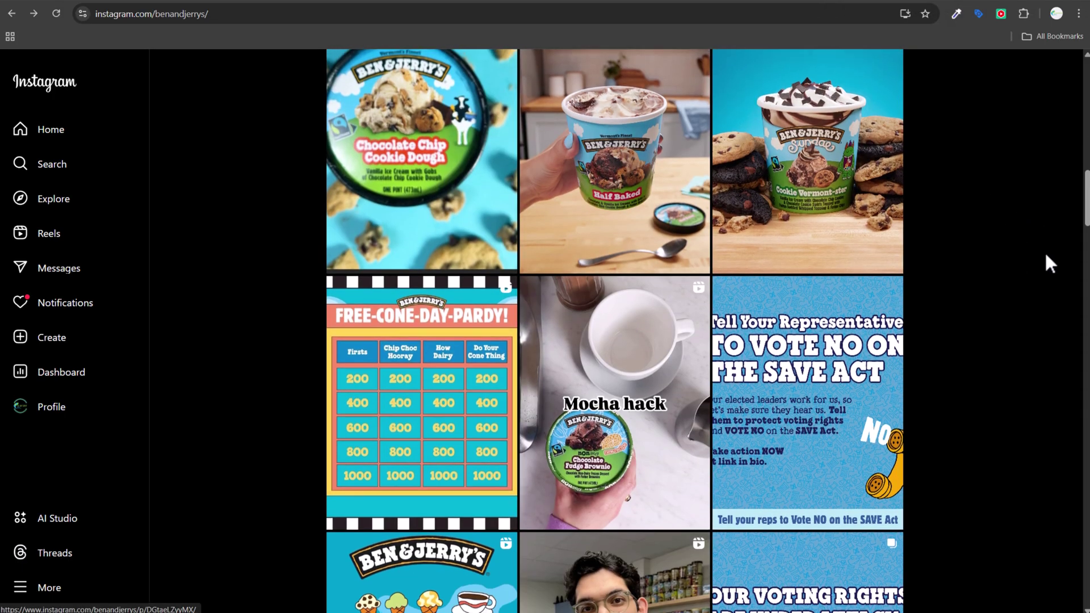
{"action": "scroll", "coordinate": [1046, 256], "scroll_direction": "down", "scroll_amount": 6}
{"action": "scroll", "coordinate": [1051, 291], "scroll_direction": "up", "scroll_amount": 15}
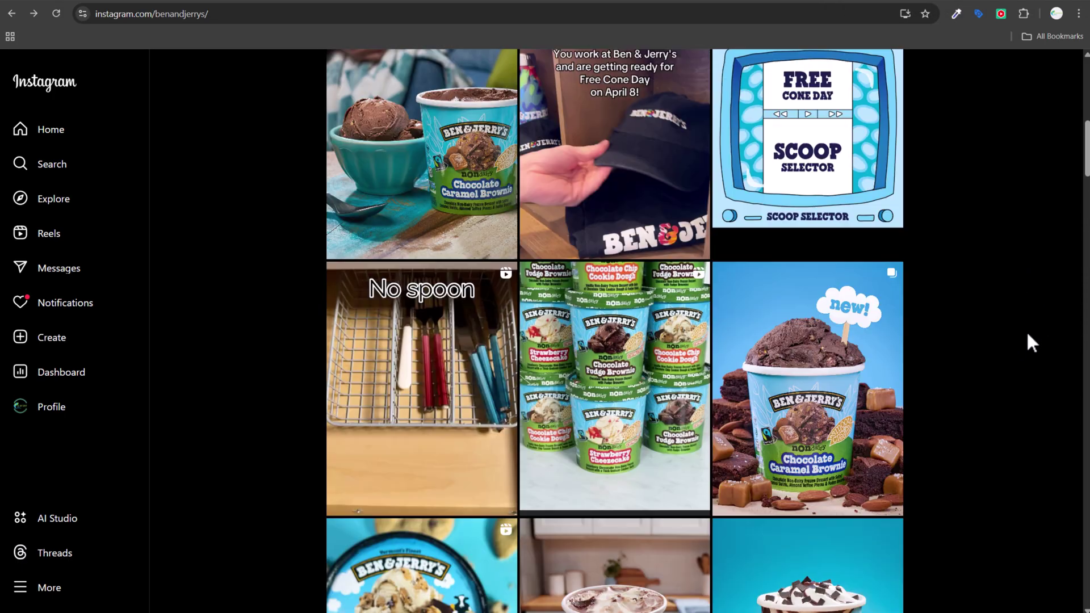
{"action": "scroll", "coordinate": [1024, 386], "scroll_direction": "down", "scroll_amount": 3}
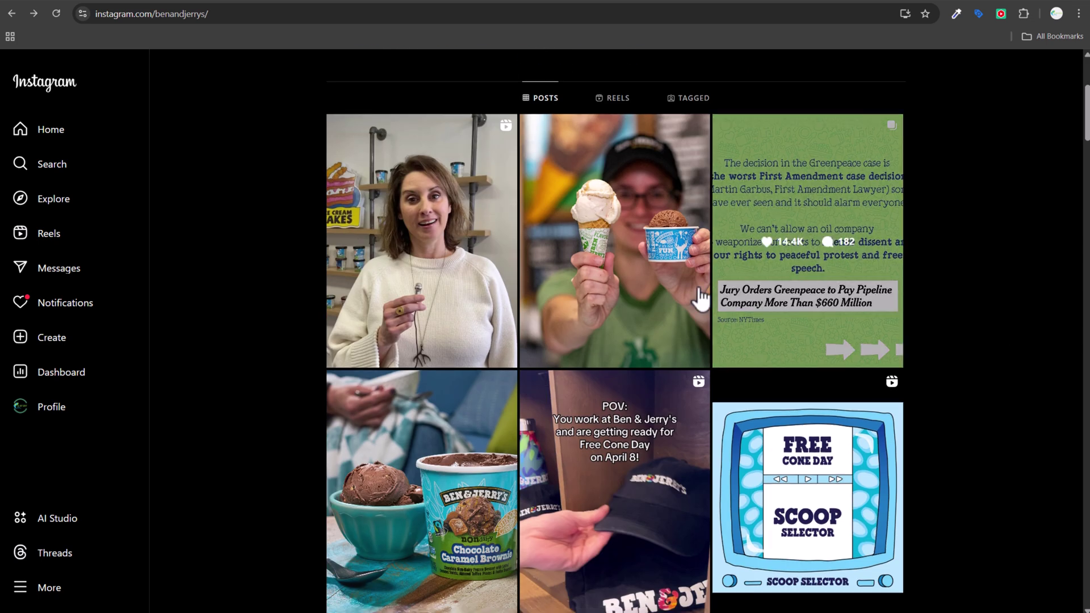
{"action": "left_click", "coordinate": [646, 296]}
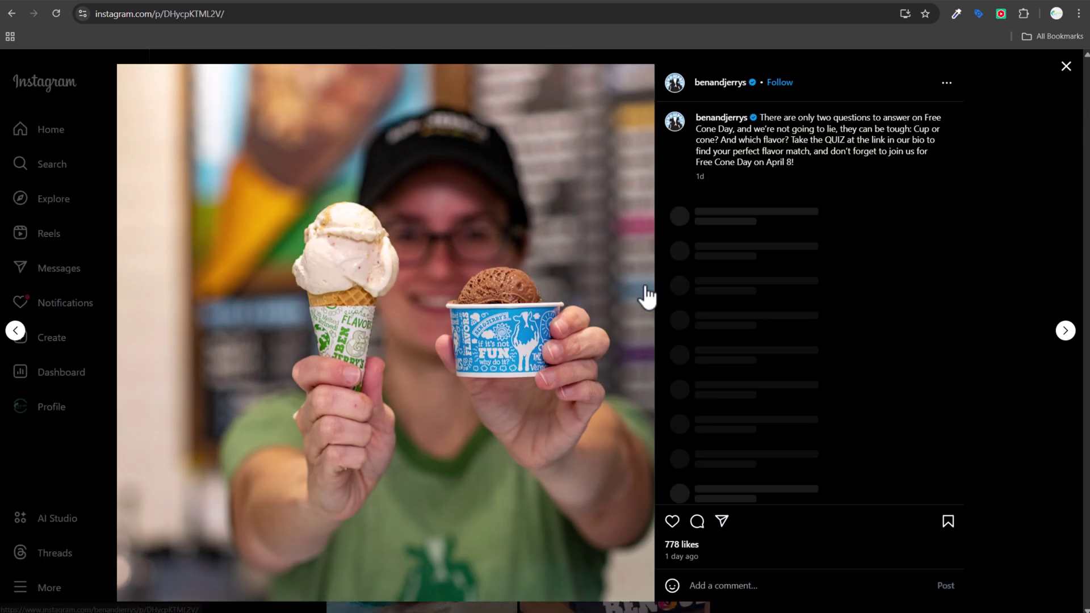
{"action": "left_click", "coordinate": [1067, 68]}
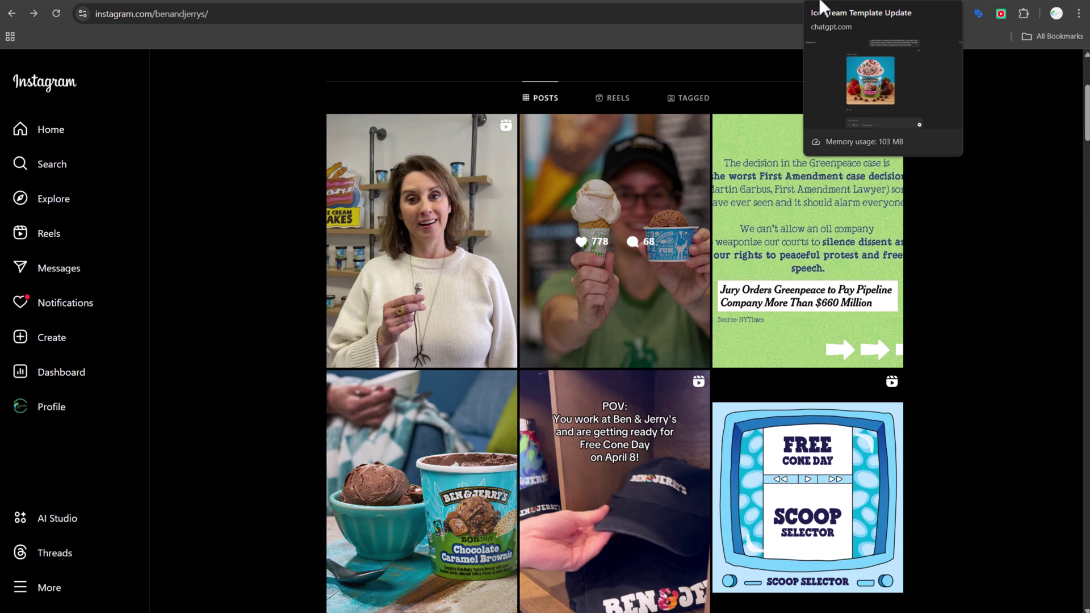
Switch to the Google Images results and take a cropped screenshot of the enlarged HappyCow photo of the purple Ben & Jerry's storefront.
{"action": "left_click", "coordinate": [908, 5]}
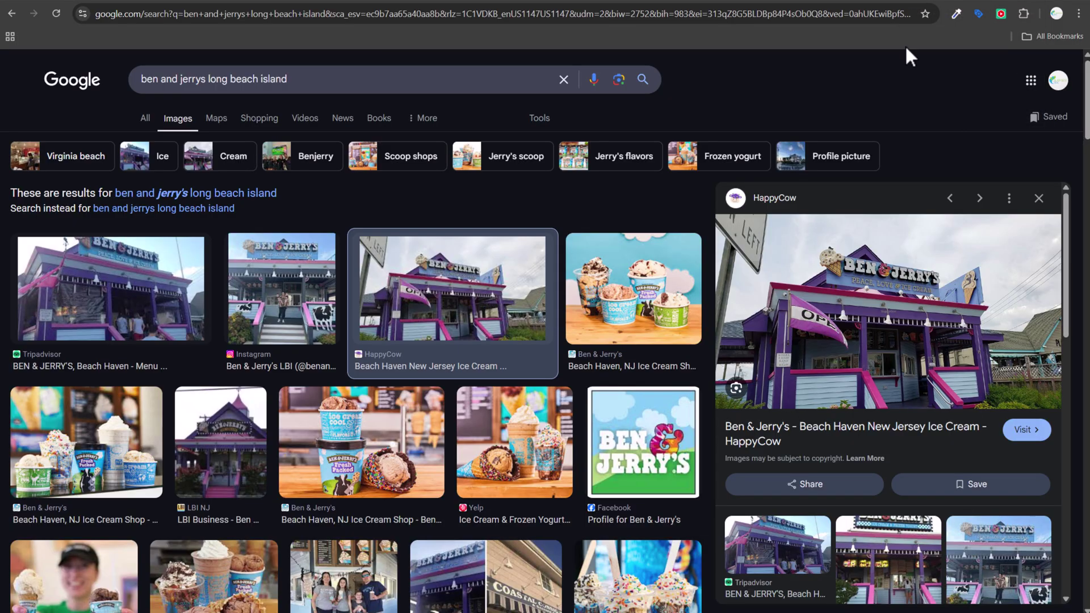
{"action": "key", "text": "super+shift+s"}
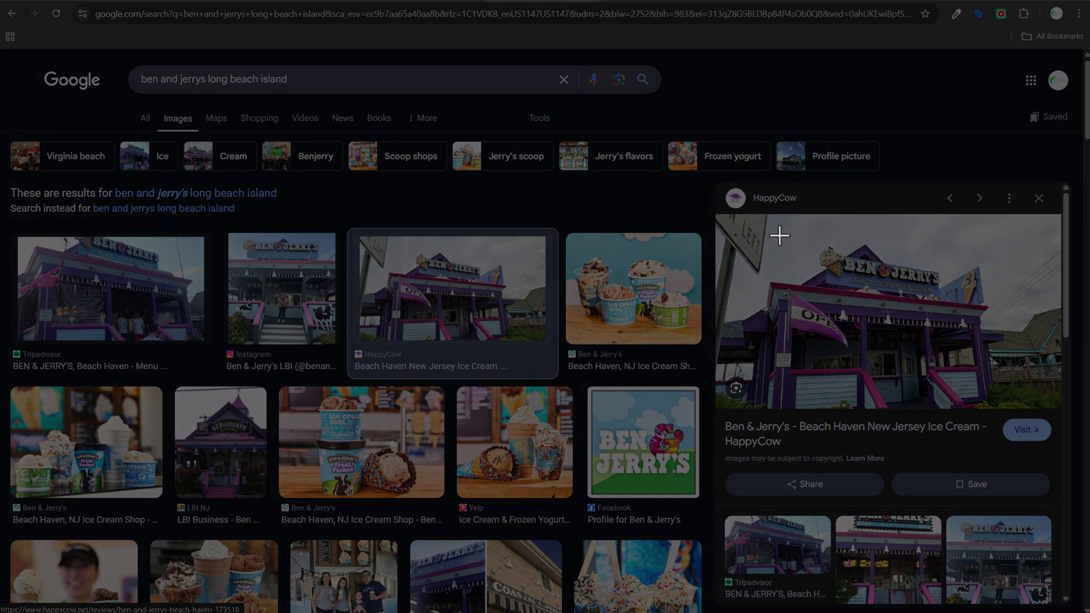
{"action": "left_click_drag", "start_coordinate": [764, 216], "coordinate": [992, 406]}
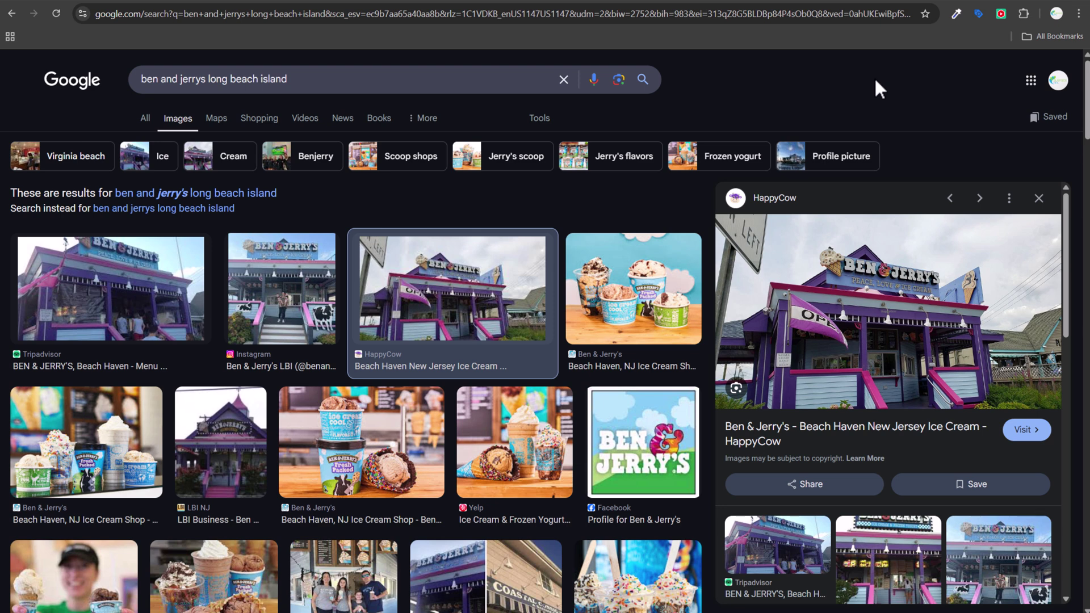
Switch to ChatGPT and preview the storefront, blue color and Ben & Jerry's logo images attached to the watercolor prompt.
{"action": "left_click", "coordinate": [822, 3]}
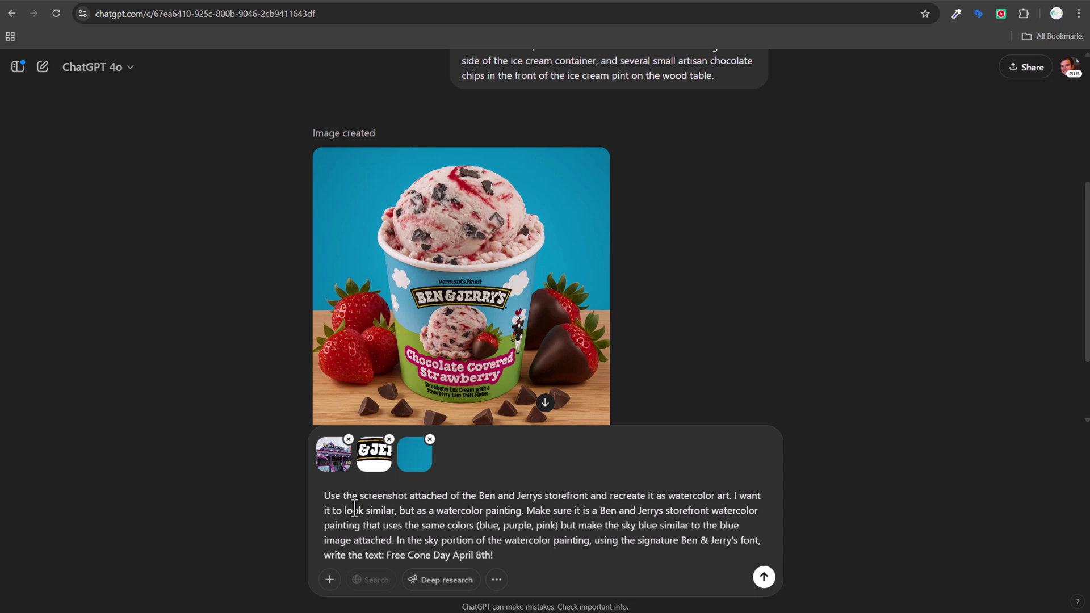
{"action": "left_click", "coordinate": [333, 466]}
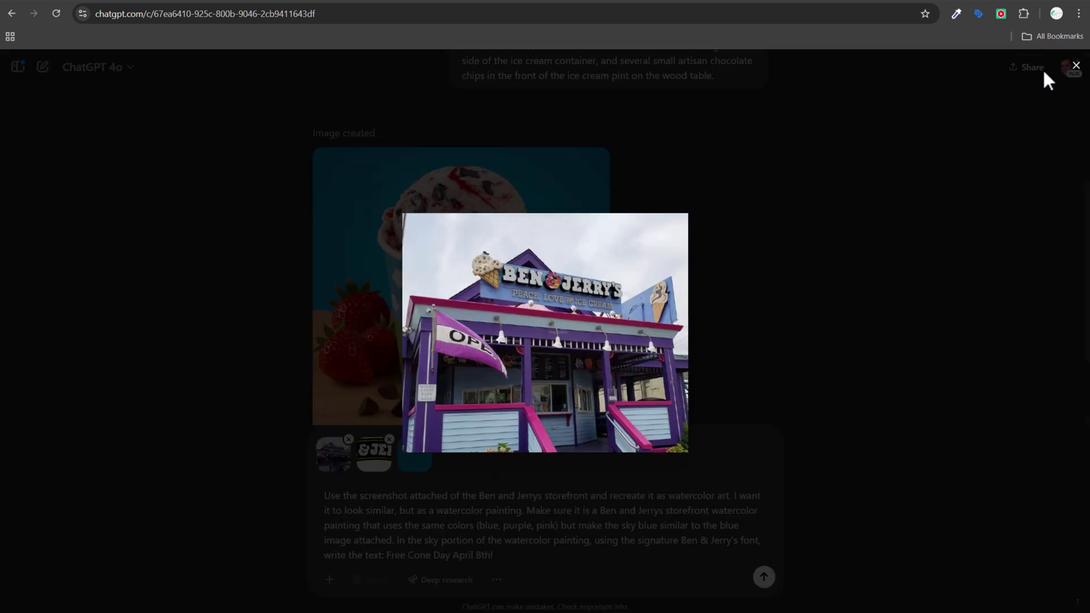
{"action": "left_click", "coordinate": [1075, 65]}
{"action": "left_click", "coordinate": [429, 468]}
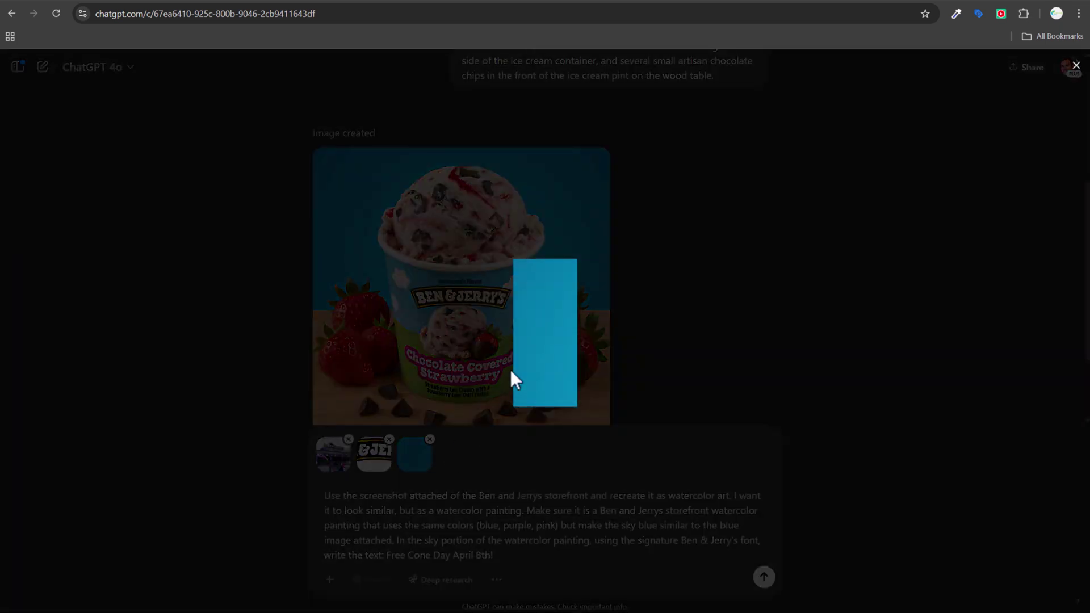
{"action": "left_click", "coordinate": [1076, 67]}
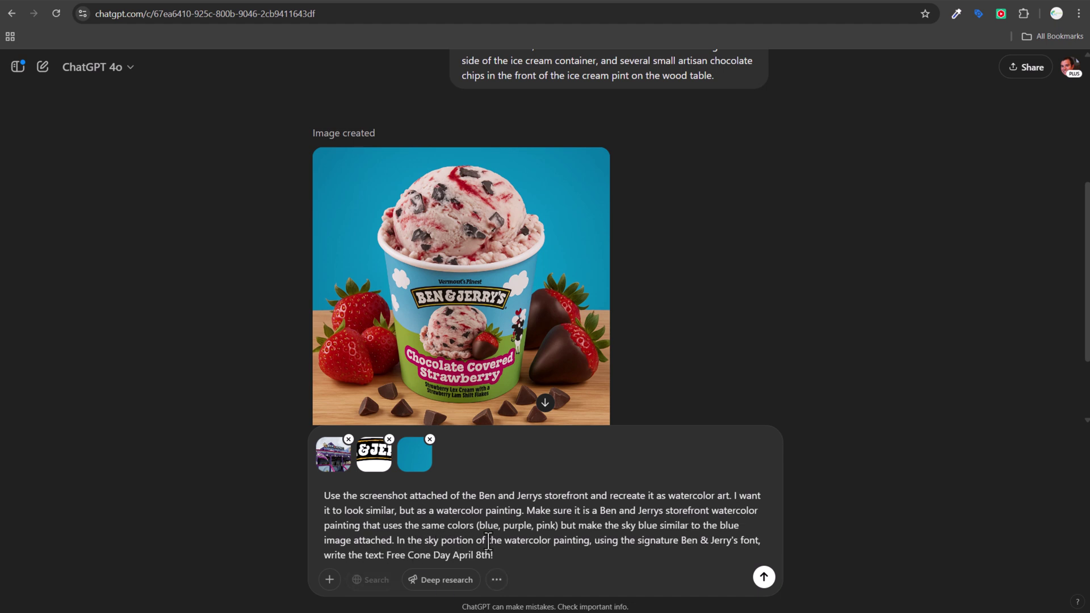
{"action": "left_click", "coordinate": [370, 462]}
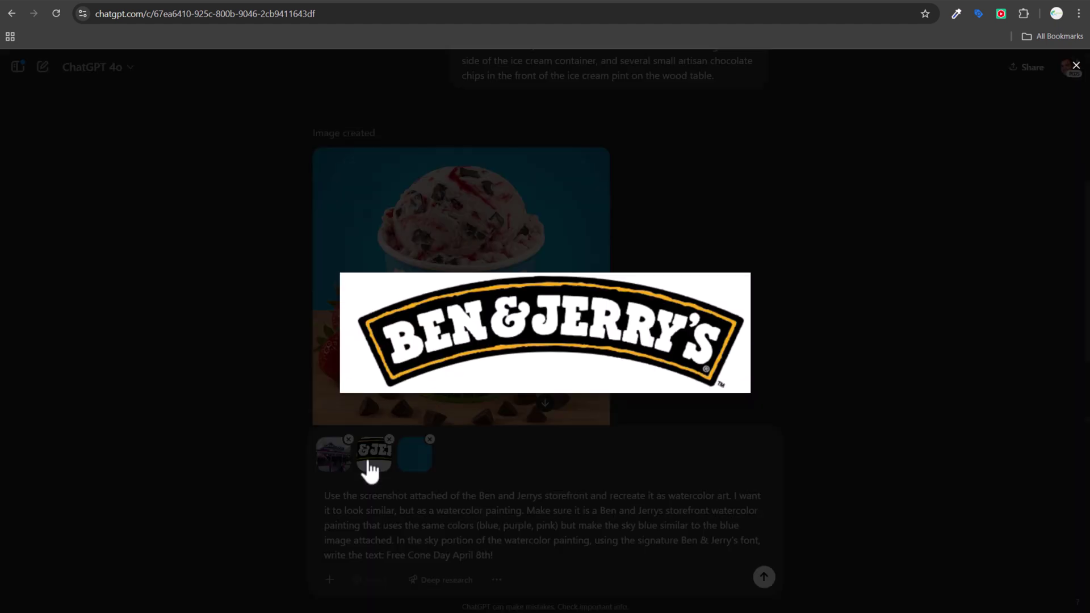
{"action": "left_click", "coordinate": [1074, 65]}
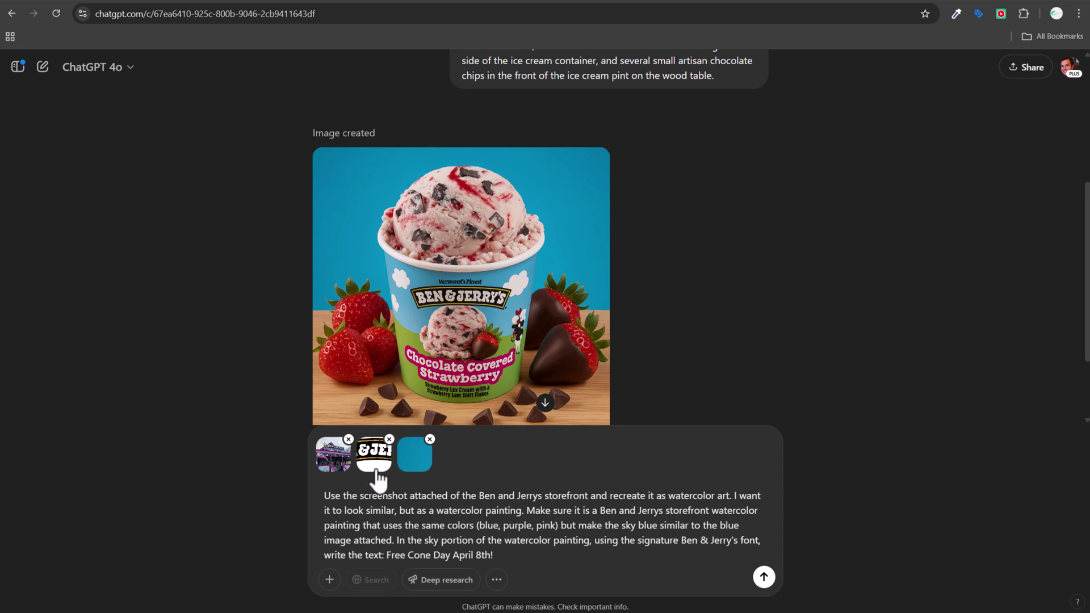
Submit the prompt to recreate the storefront as a blue, purple and pink watercolor with "Free Cone Day April 8th!" in the blue sky.
{"action": "left_click", "coordinate": [763, 577]}
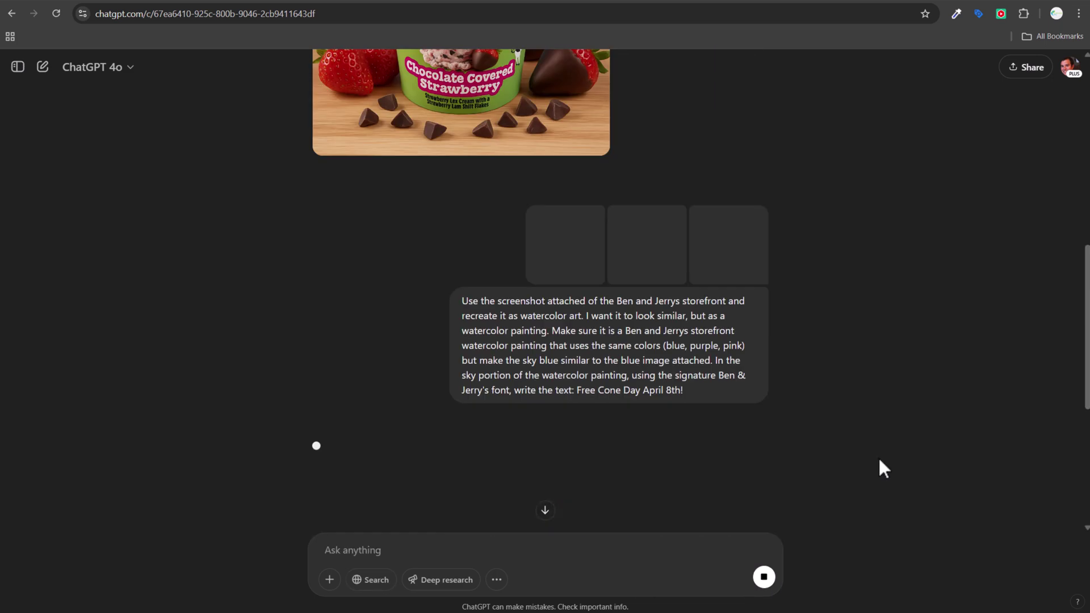
{"action": "scroll", "coordinate": [883, 468], "scroll_direction": "up", "scroll_amount": 2}
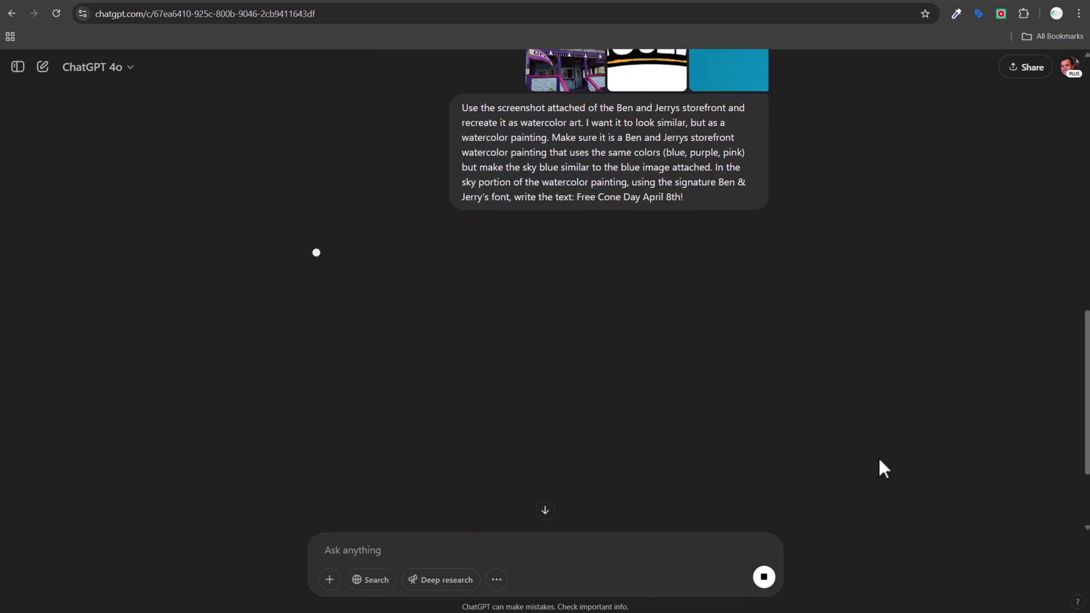
{"action": "scroll", "coordinate": [874, 452], "scroll_direction": "up", "scroll_amount": 3}
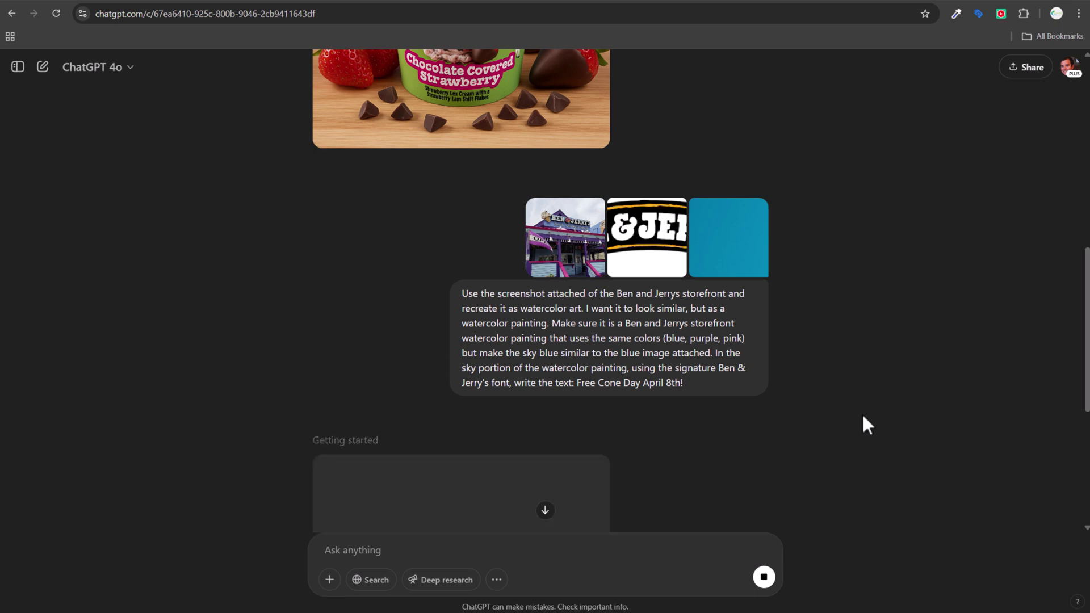
{"action": "scroll", "coordinate": [776, 276], "scroll_direction": "down", "scroll_amount": 5}
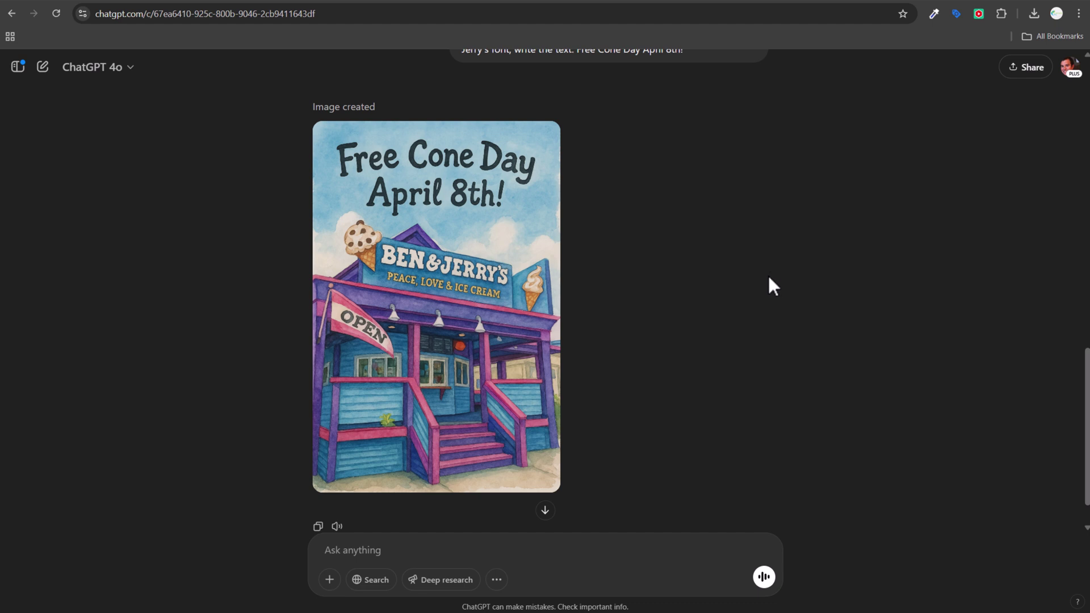
View the generated watercolor storefront enlarged and compare it with the attached storefront photo.
{"action": "left_click", "coordinate": [492, 301]}
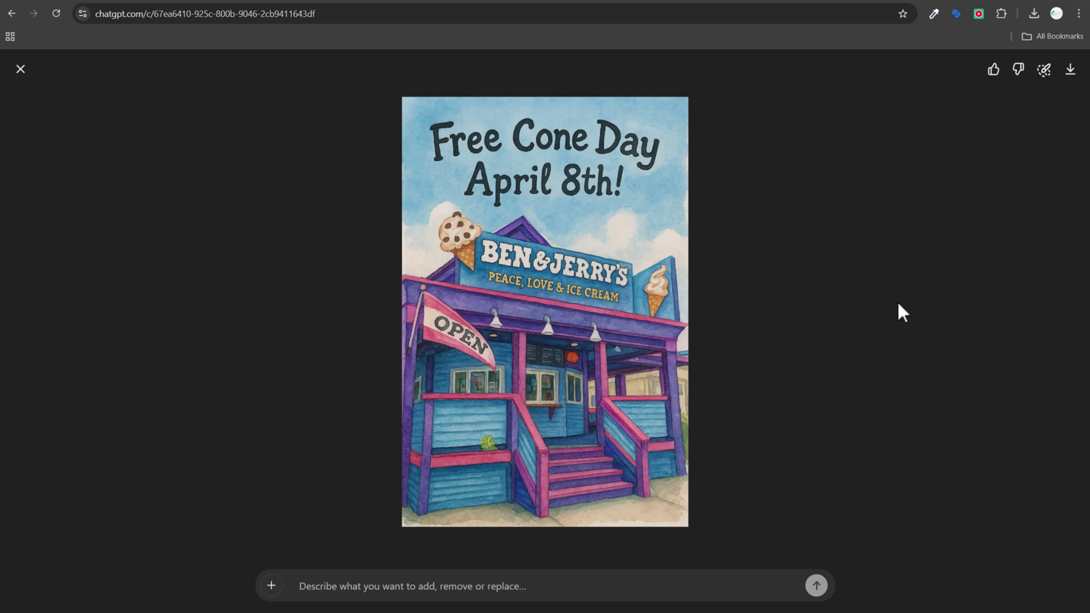
{"action": "left_click", "coordinate": [20, 69]}
{"action": "scroll", "coordinate": [329, 258], "scroll_direction": "up", "scroll_amount": 6}
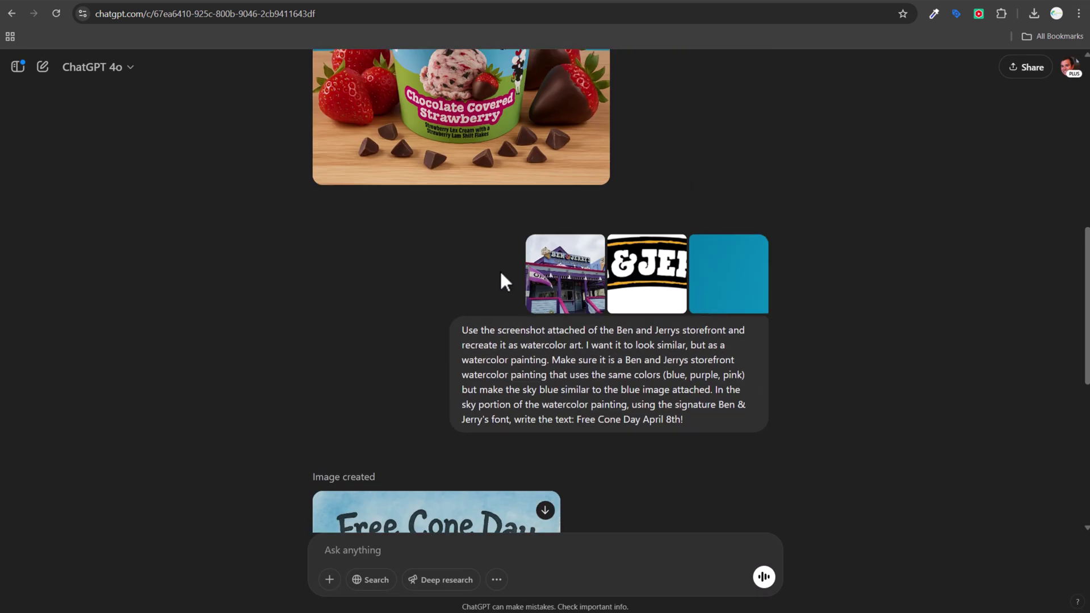
{"action": "left_click", "coordinate": [569, 303]}
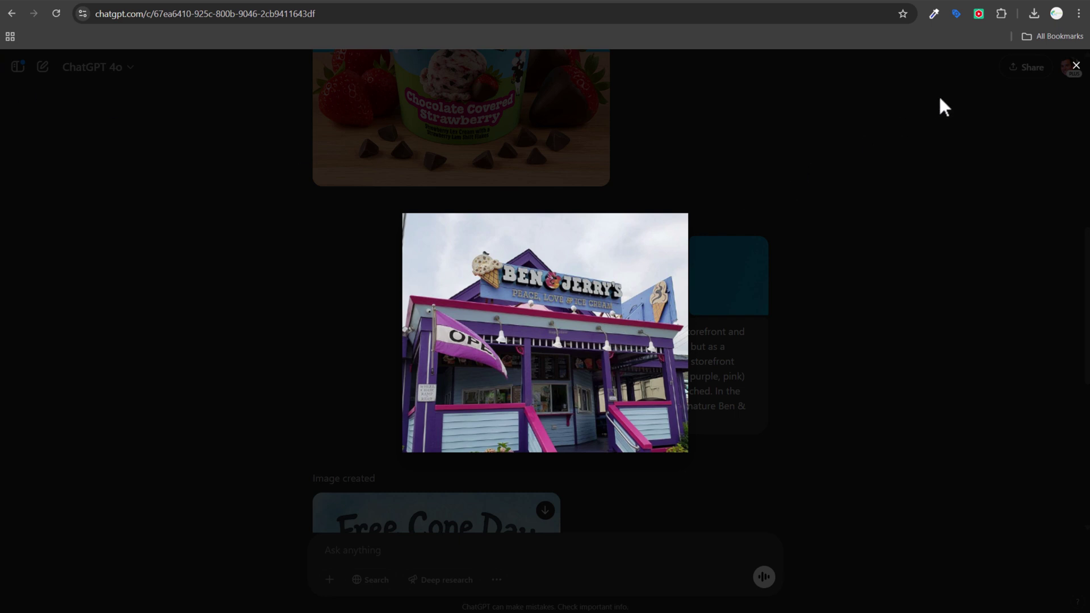
Compare the generated watercolor storefront with its prompt, and enlarge the attached blue color image to check the sky color against it.
{"action": "left_click", "coordinate": [1077, 68]}
{"action": "scroll", "coordinate": [874, 239], "scroll_direction": "down", "scroll_amount": 6}
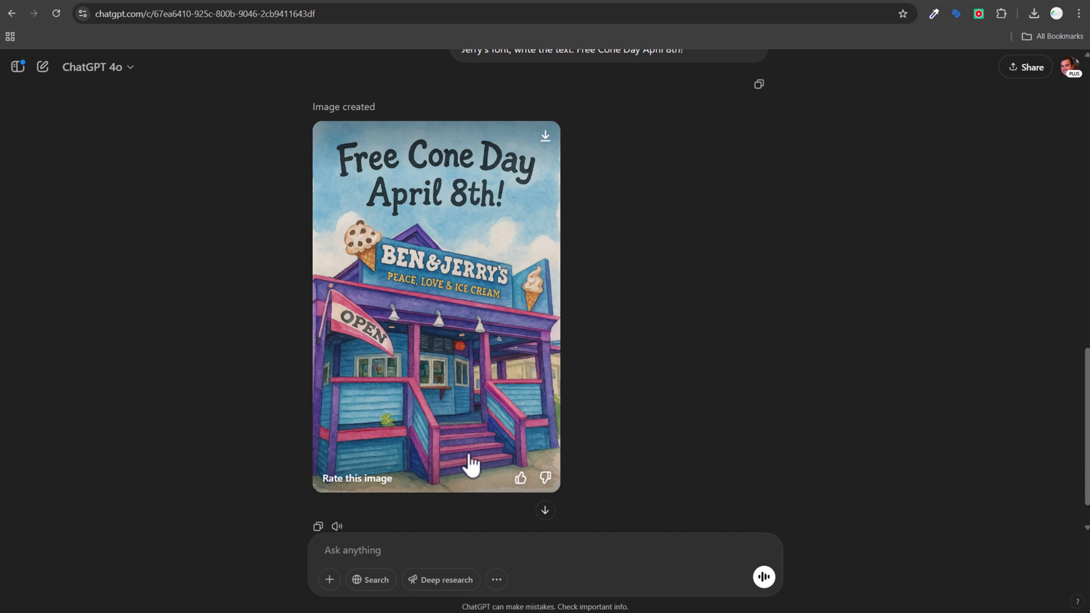
{"action": "scroll", "coordinate": [668, 299], "scroll_direction": "up", "scroll_amount": 5}
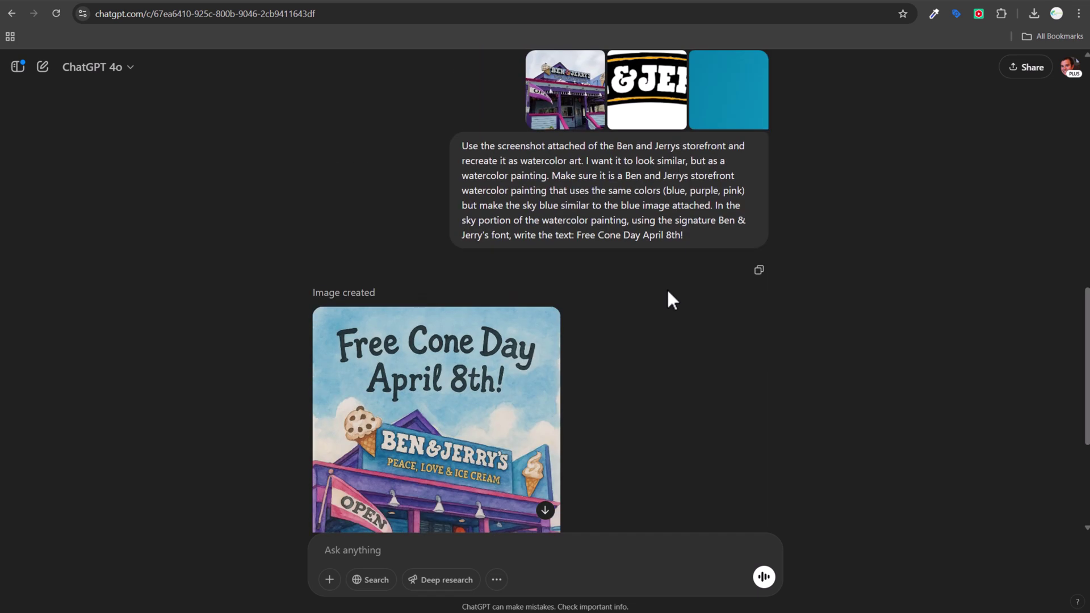
{"action": "scroll", "coordinate": [642, 255], "scroll_direction": "down", "scroll_amount": 2}
{"action": "scroll", "coordinate": [642, 159], "scroll_direction": "down", "scroll_amount": 2}
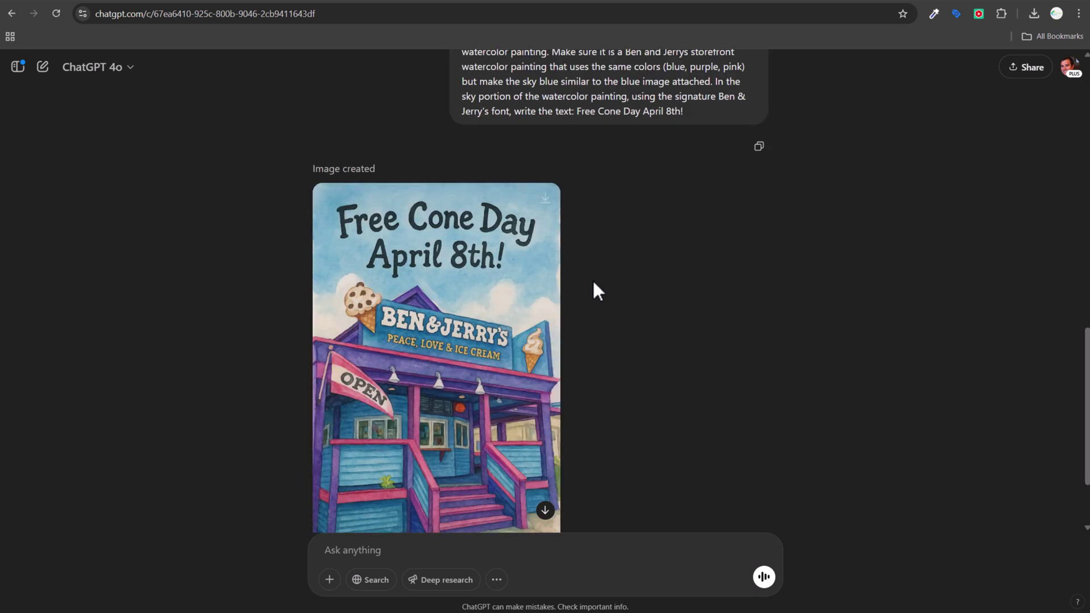
{"action": "scroll", "coordinate": [889, 284], "scroll_direction": "down", "scroll_amount": 2}
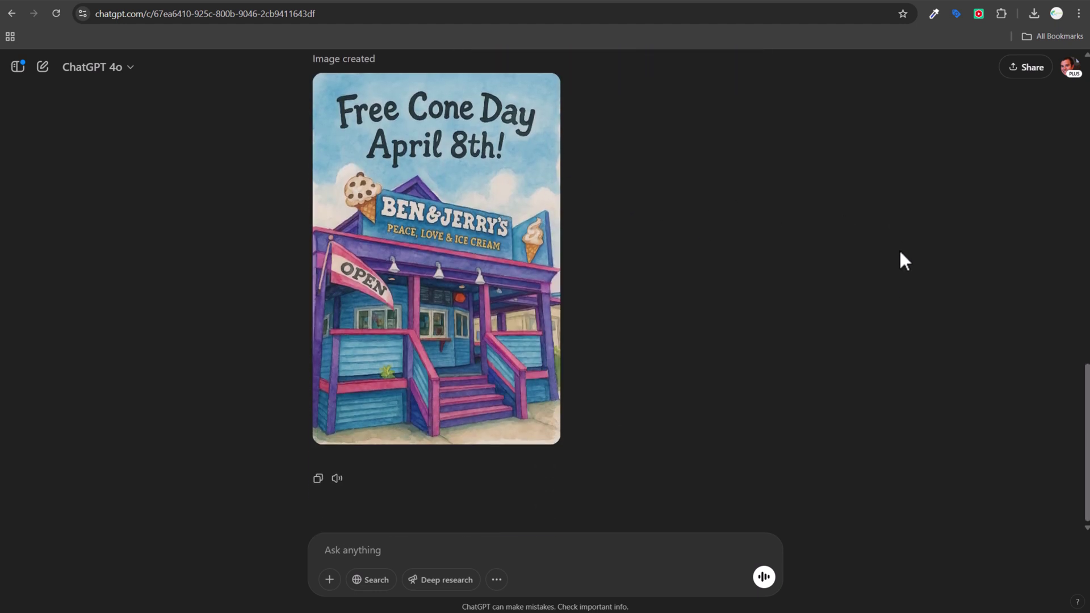
{"action": "scroll", "coordinate": [904, 261], "scroll_direction": "up", "scroll_amount": 4}
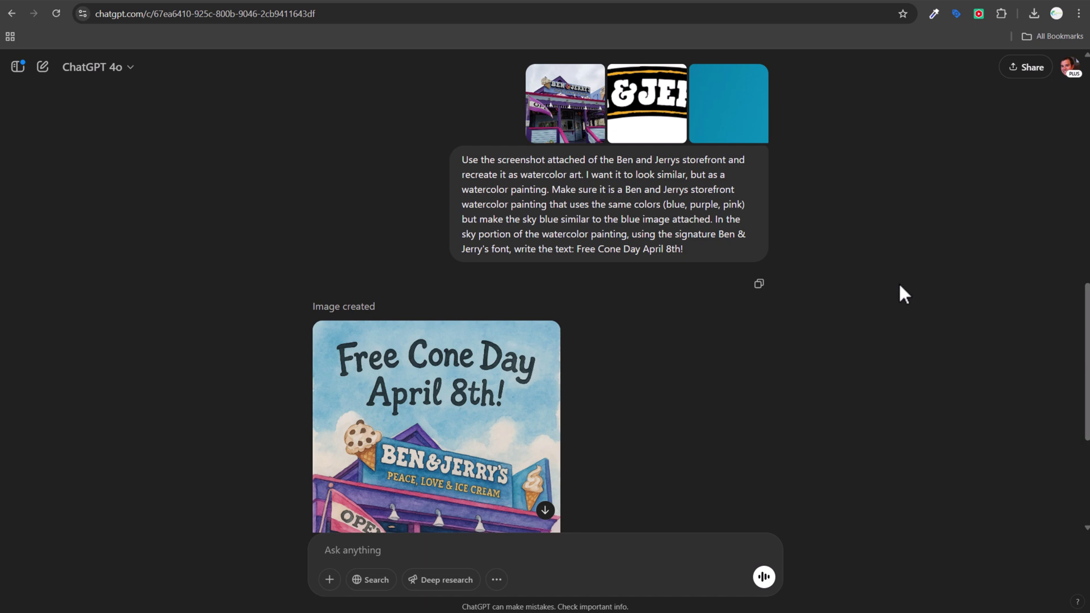
{"action": "scroll", "coordinate": [904, 293], "scroll_direction": "up", "scroll_amount": 2}
{"action": "left_click", "coordinate": [736, 244]}
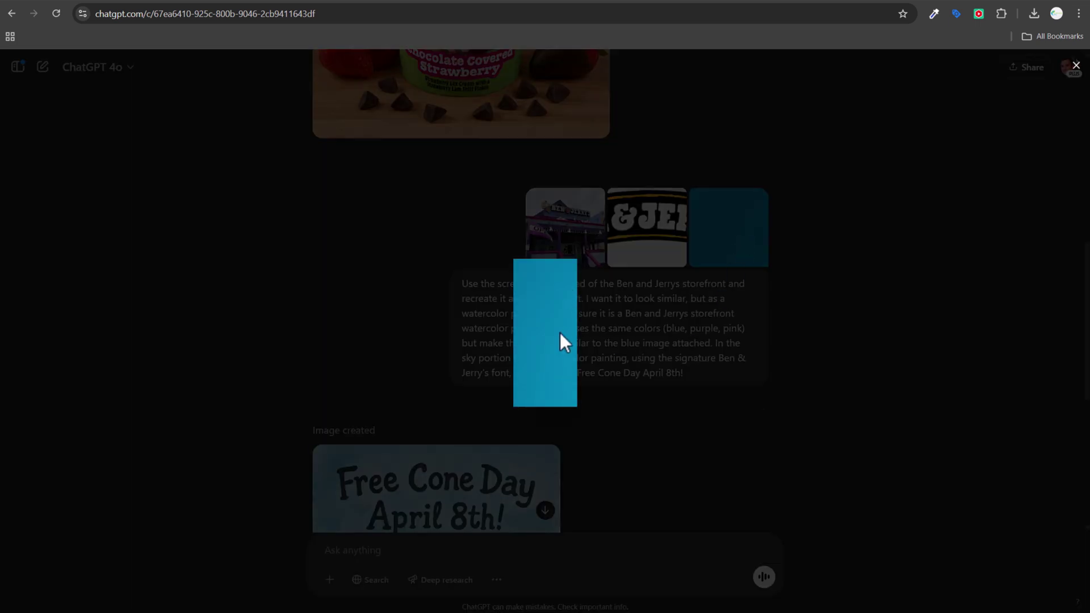
{"action": "left_click", "coordinate": [949, 312]}
{"action": "scroll", "coordinate": [936, 301], "scroll_direction": "down", "scroll_amount": 5}
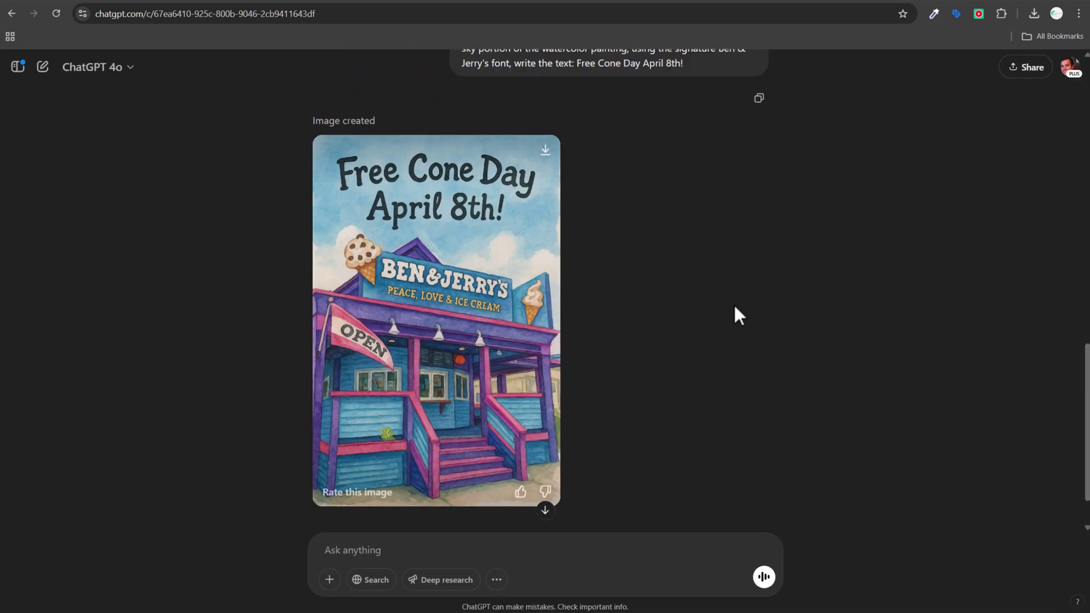
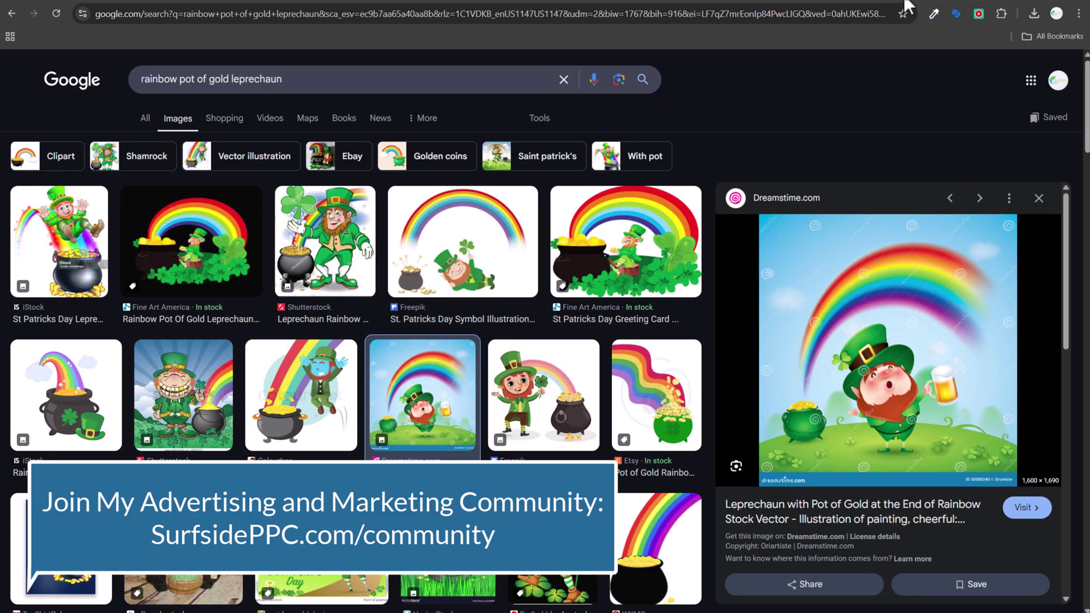
Take a cropped screenshot of the enlarged Dreamstime leprechaun, rainbow and pot of gold image, and switch to ChatGPT.
{"action": "key", "text": "super+shift+s"}
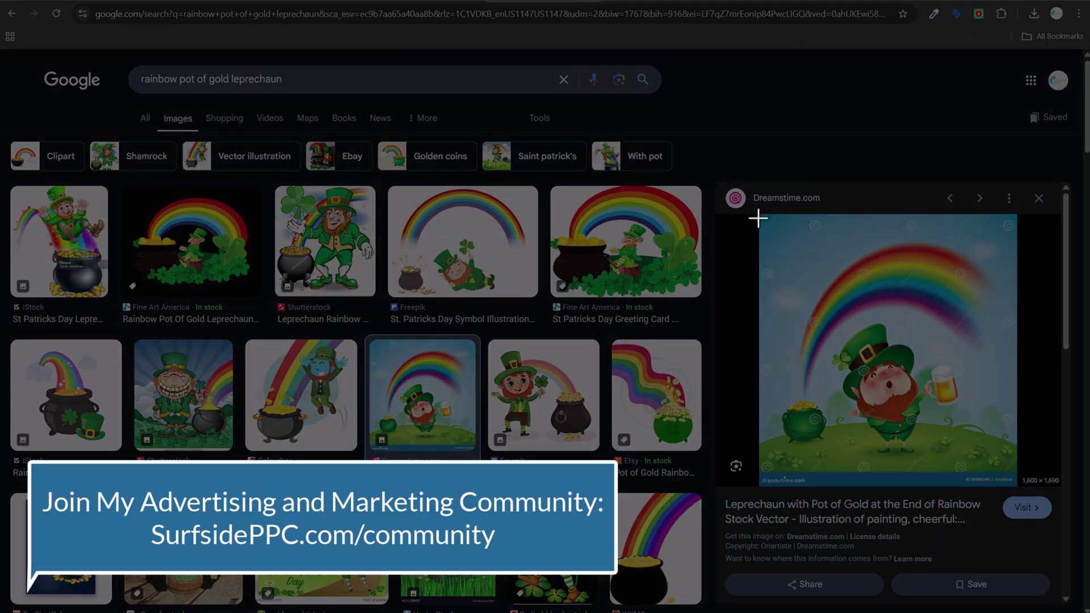
{"action": "left_click_drag", "start_coordinate": [761, 215], "coordinate": [1013, 464]}
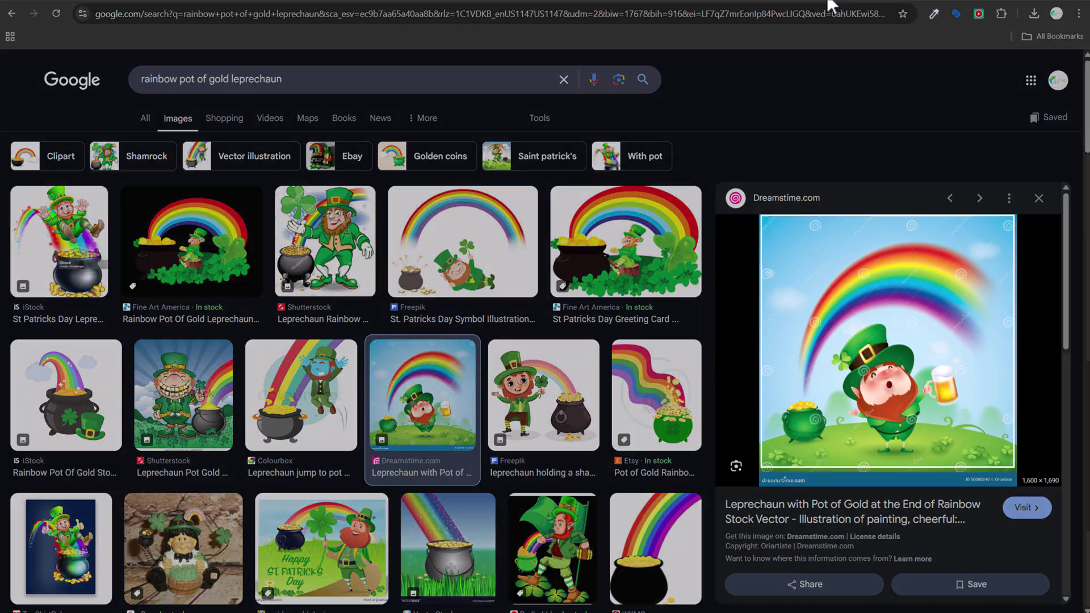
{"action": "key", "text": "ctrl+Tab"}
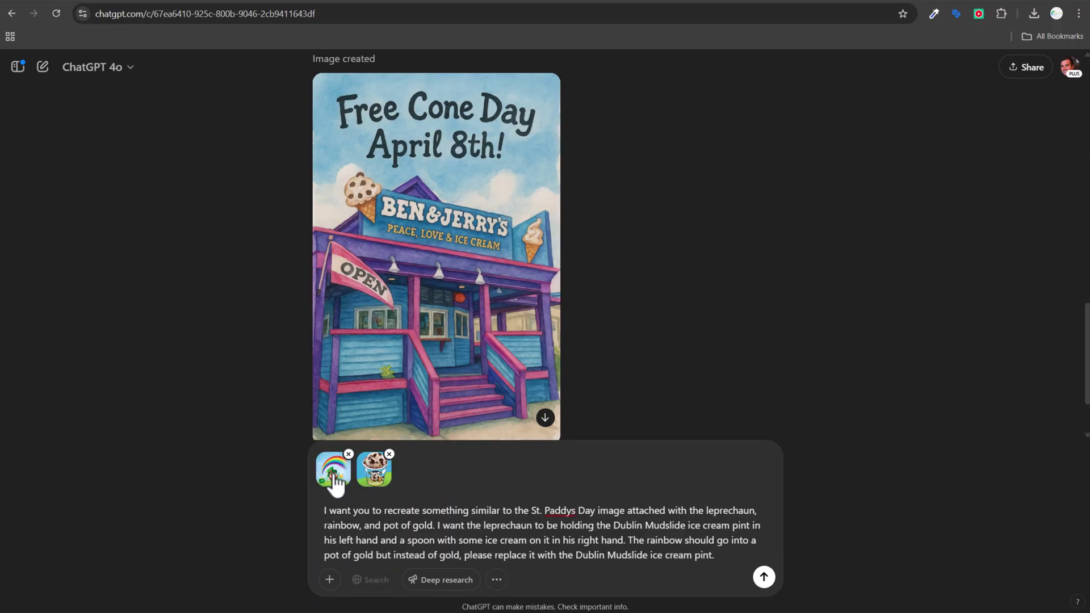
Preview the leprechaun rainbow and Dublin Mudslide pint images attached to the St. Paddys Day prompt.
{"action": "left_click", "coordinate": [334, 473]}
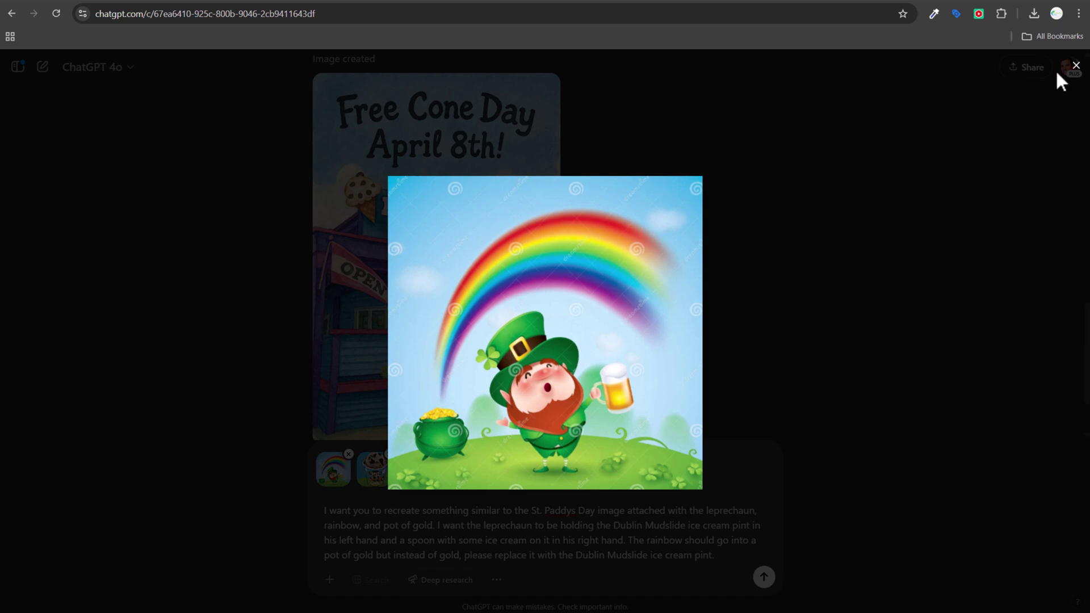
{"action": "left_click", "coordinate": [1076, 66]}
{"action": "left_click", "coordinate": [368, 487]}
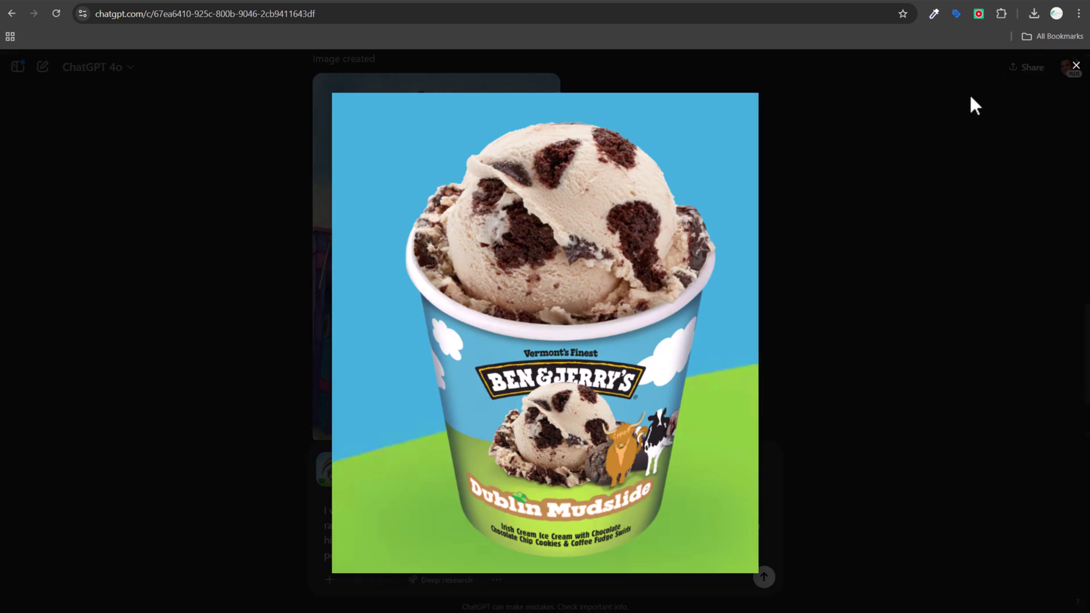
{"action": "left_click", "coordinate": [1075, 67]}
Submit the prompt for a leprechaun holding a Dublin Mudslide pint and a spoon, with the pint replacing the gold at the rainbow's end.
{"action": "scroll", "coordinate": [773, 403], "scroll_direction": "down", "scroll_amount": 1}
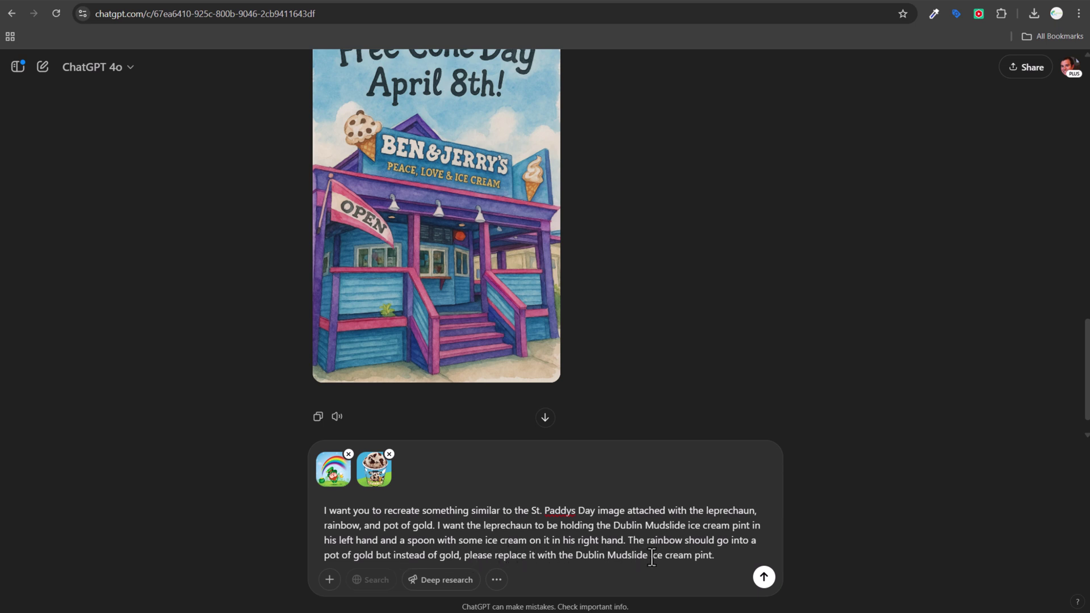
{"action": "left_click", "coordinate": [765, 580]}
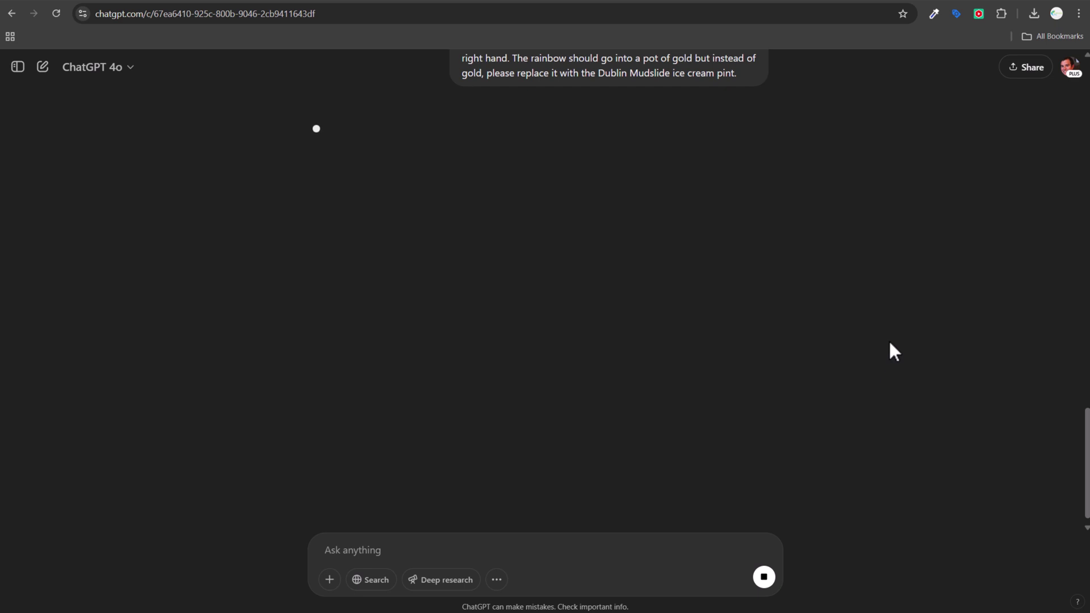
{"action": "scroll", "coordinate": [889, 343], "scroll_direction": "up", "scroll_amount": 5}
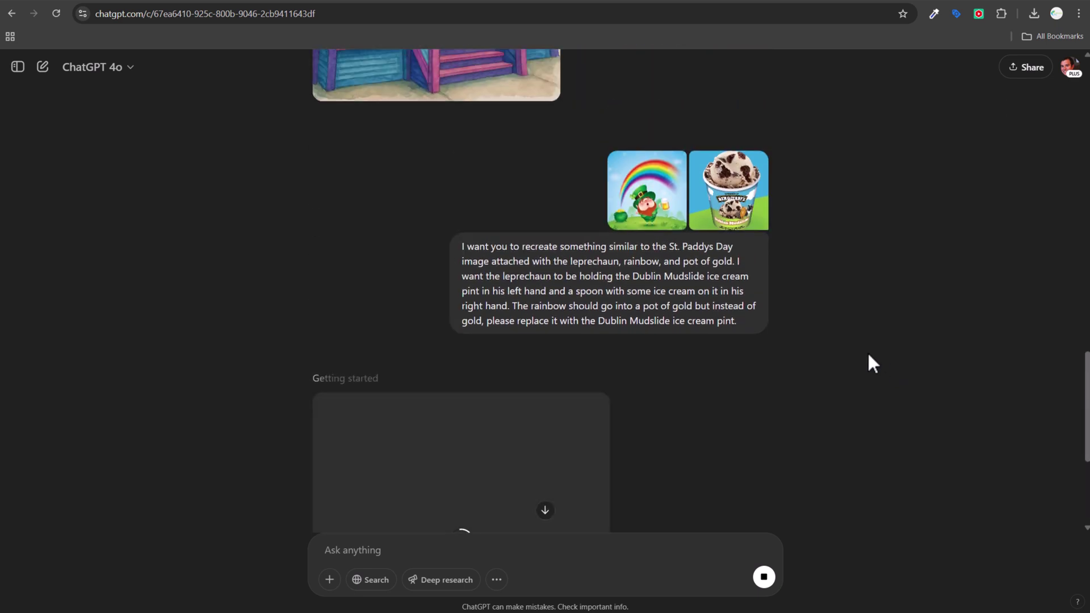
Review the earlier Free Cone Day storefront with its prompt and attachments, and the Chocolate Covered Strawberry pint image.
{"action": "scroll", "coordinate": [867, 355], "scroll_direction": "up", "scroll_amount": 6}
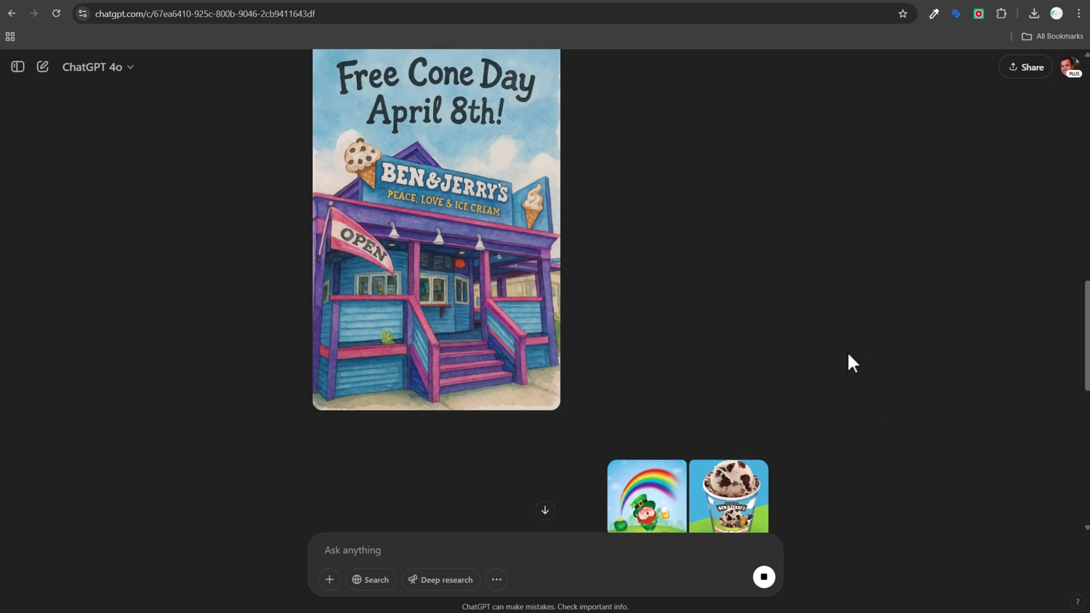
{"action": "mouse_move", "coordinate": [520, 290]}
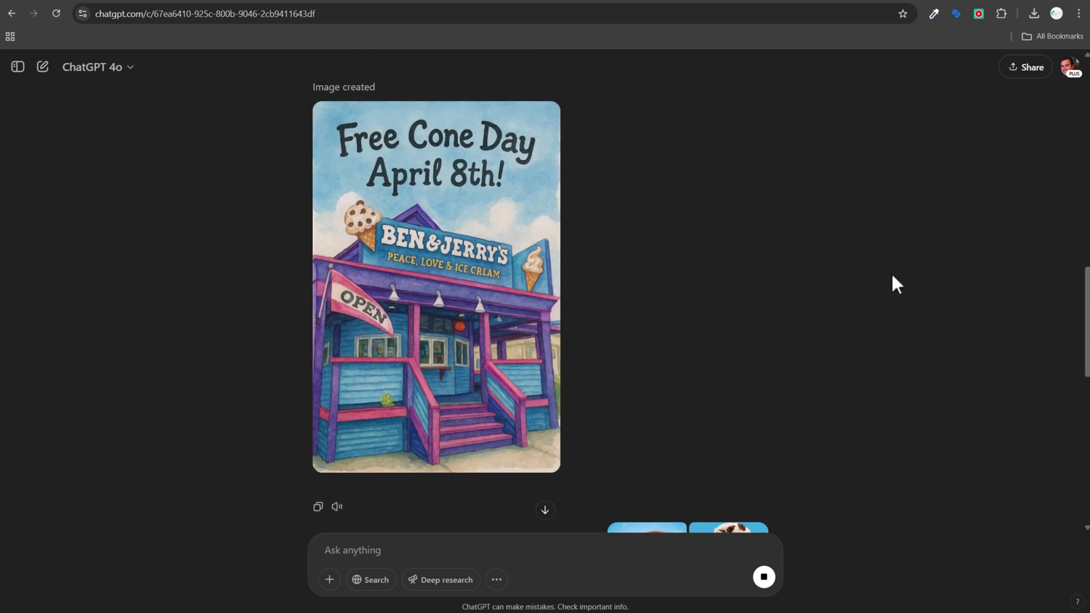
{"action": "scroll", "coordinate": [908, 183], "scroll_direction": "up", "scroll_amount": 3}
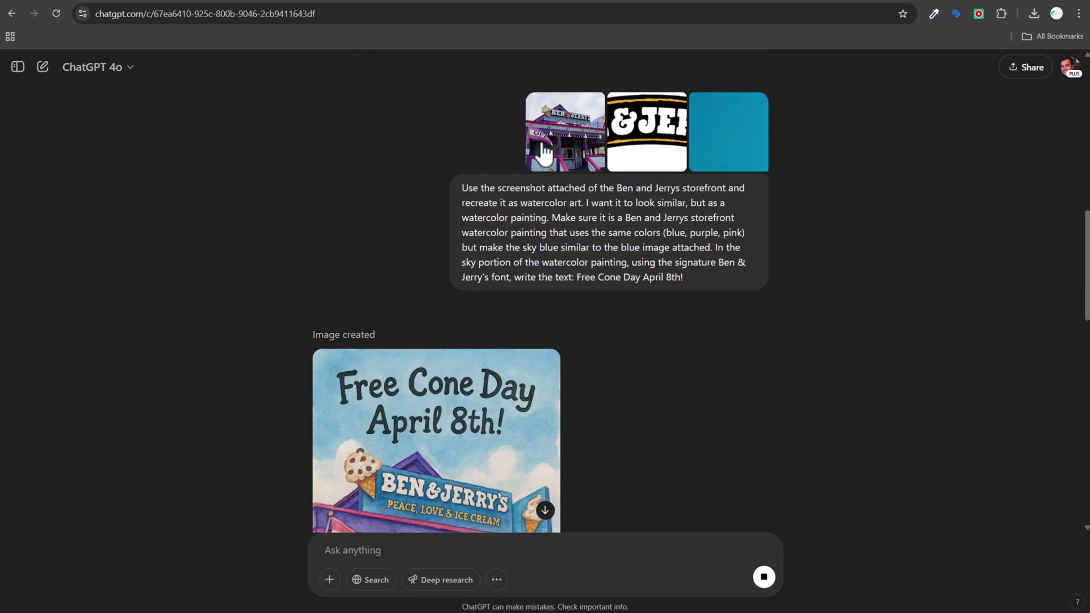
{"action": "scroll", "coordinate": [965, 262], "scroll_direction": "down", "scroll_amount": 3}
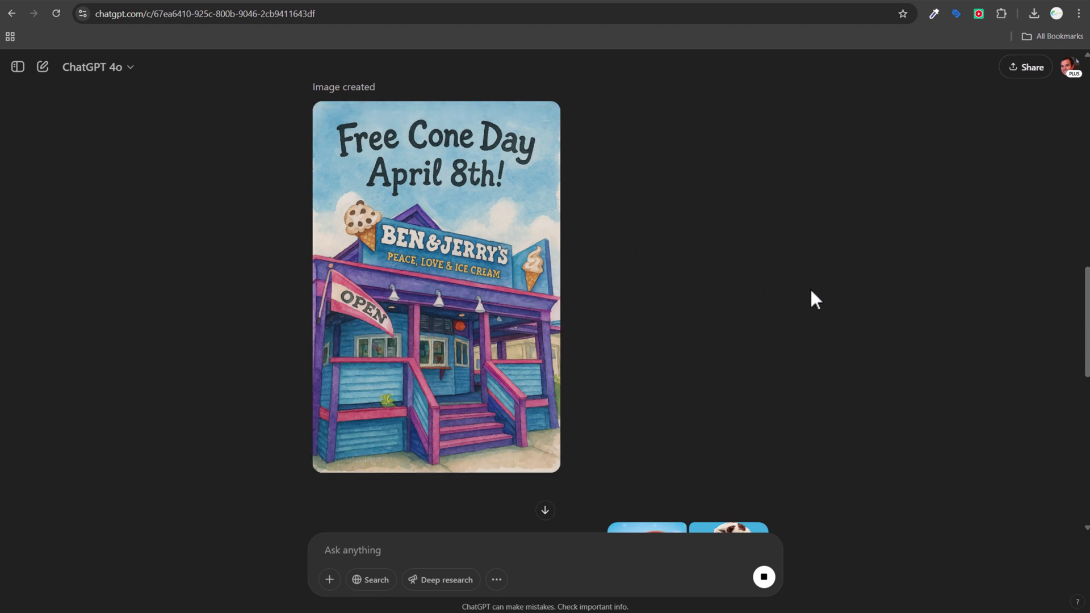
{"action": "scroll", "coordinate": [851, 288], "scroll_direction": "up", "scroll_amount": 3}
{"action": "scroll", "coordinate": [877, 287], "scroll_direction": "up", "scroll_amount": 1}
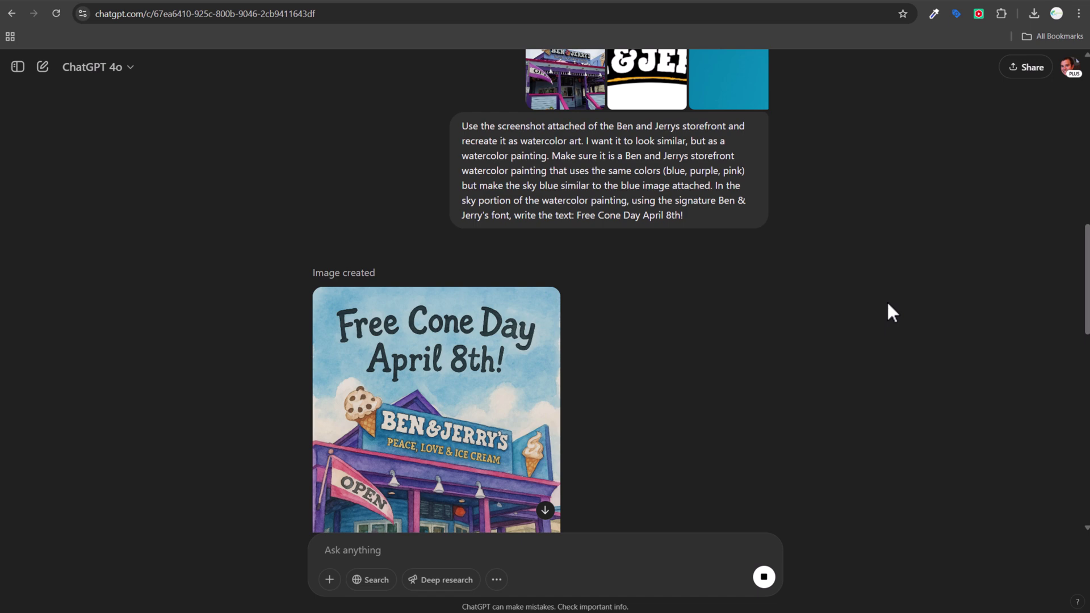
{"action": "scroll", "coordinate": [886, 301], "scroll_direction": "up", "scroll_amount": 7}
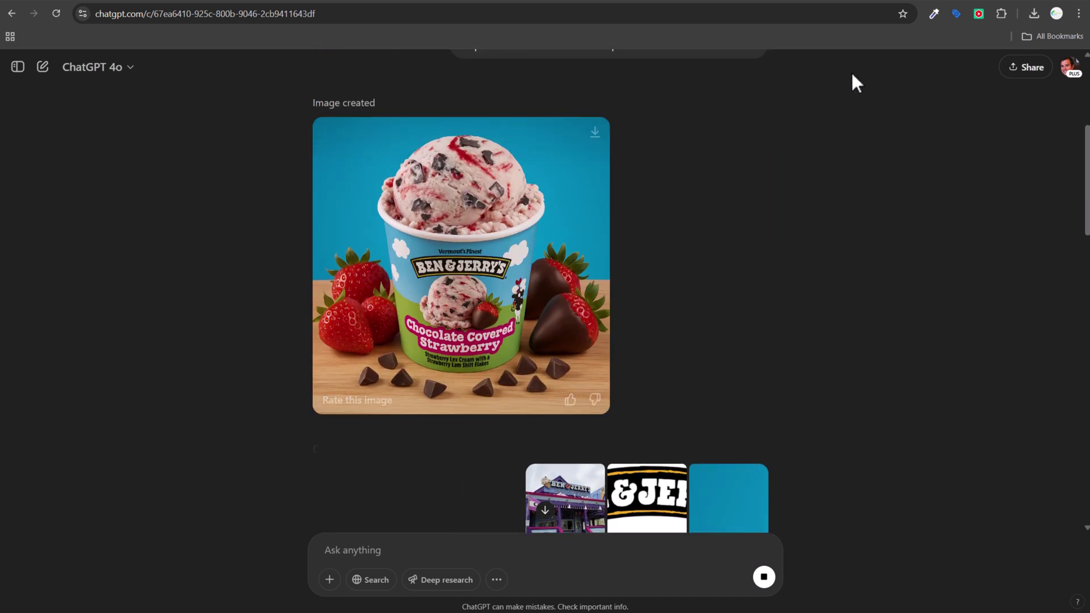
Switch to the Ben & Jerry's Instagram profile and browse its recent posts for comparison with the generated images.
{"action": "left_click", "coordinate": [835, 2]}
{"action": "scroll", "coordinate": [934, 242], "scroll_direction": "down", "scroll_amount": 7}
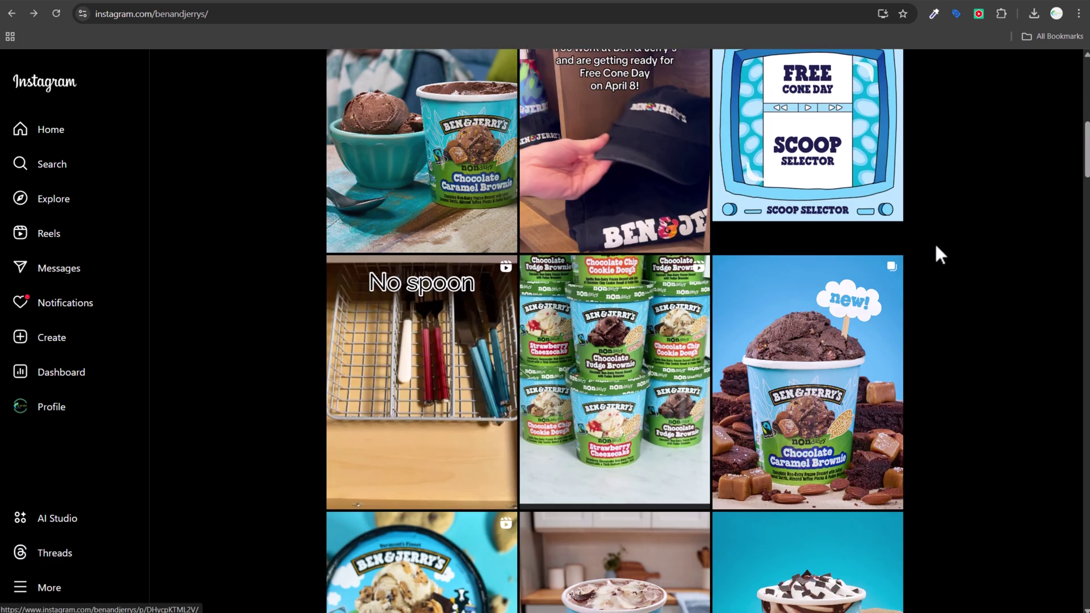
{"action": "scroll", "coordinate": [969, 256], "scroll_direction": "down", "scroll_amount": 2}
{"action": "scroll", "coordinate": [968, 297], "scroll_direction": "up", "scroll_amount": 4}
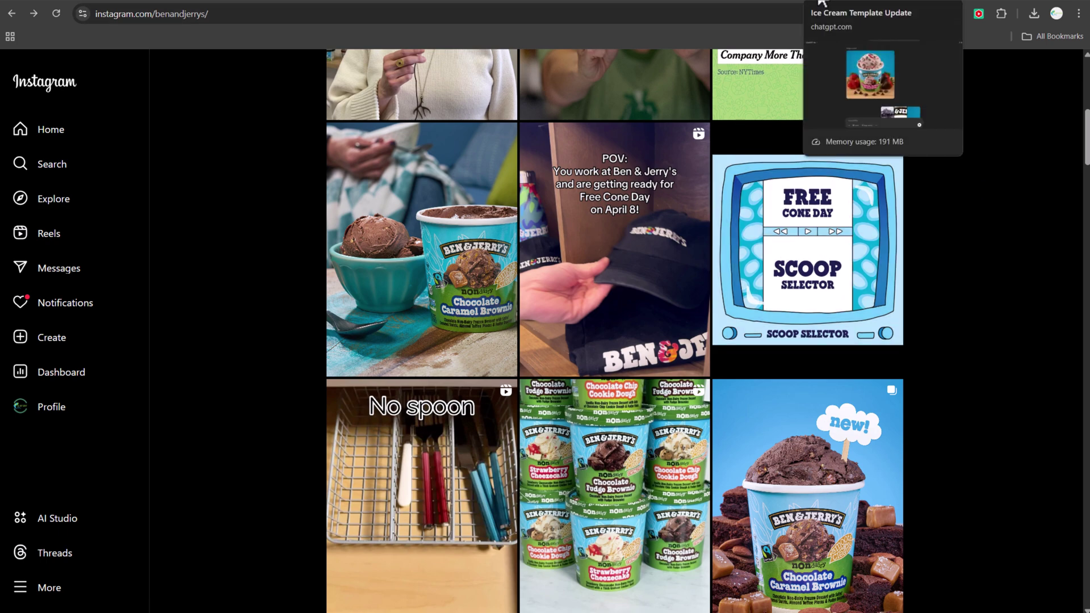
Return to ChatGPT, check the leprechaun image's progress, and view the Chocolate Covered Strawberry pint image enlarged.
{"action": "left_click", "coordinate": [821, 3]}
{"action": "scroll", "coordinate": [871, 338], "scroll_direction": "down", "scroll_amount": 10}
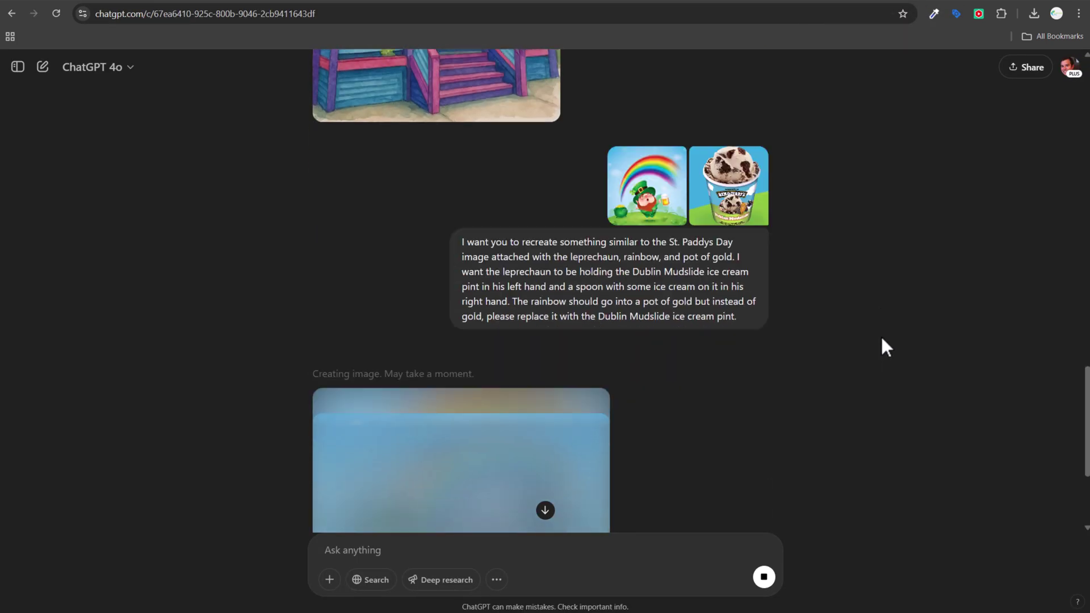
{"action": "scroll", "coordinate": [881, 338], "scroll_direction": "up", "scroll_amount": 10}
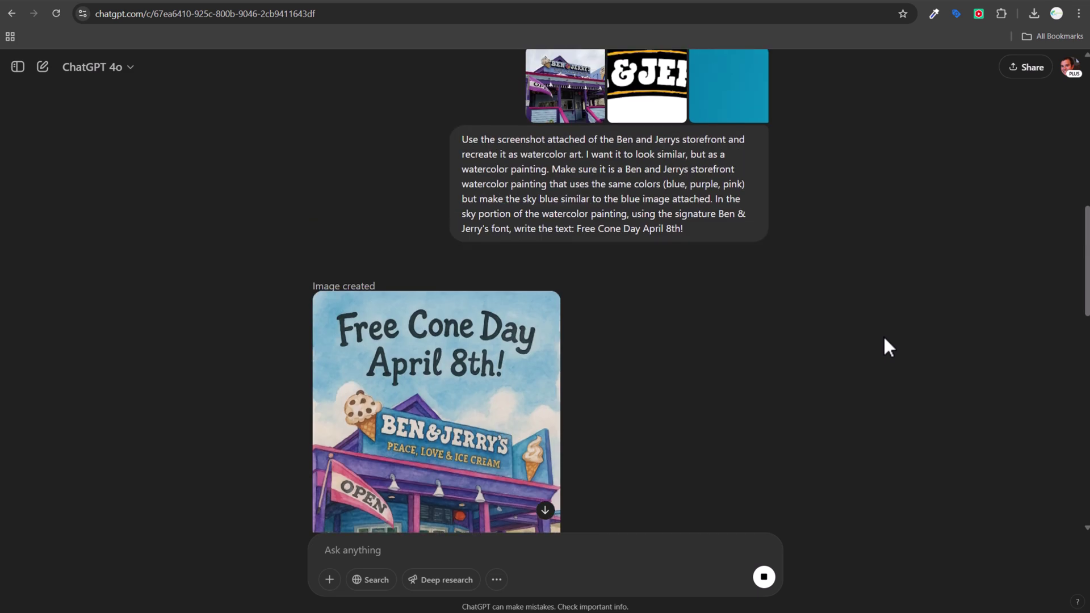
{"action": "scroll", "coordinate": [885, 336], "scroll_direction": "up", "scroll_amount": 6}
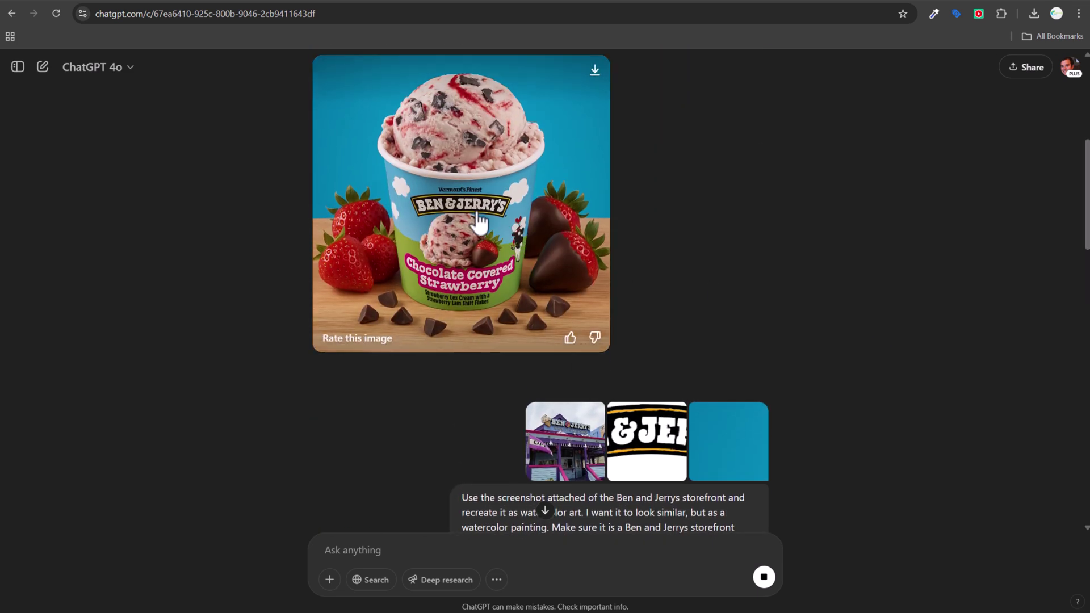
{"action": "left_click", "coordinate": [479, 221]}
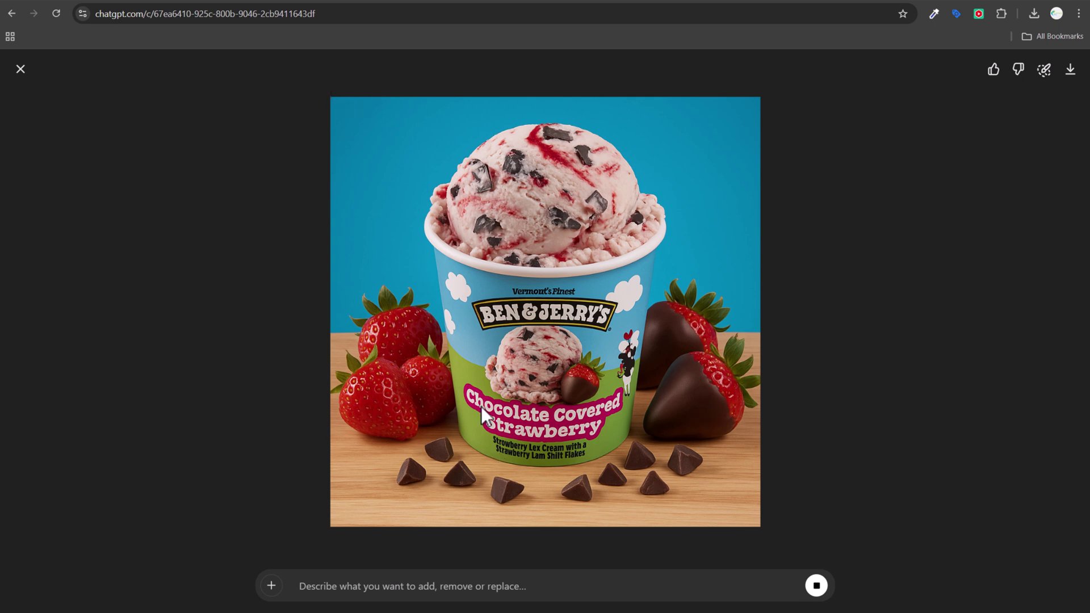
{"action": "left_click", "coordinate": [19, 71]}
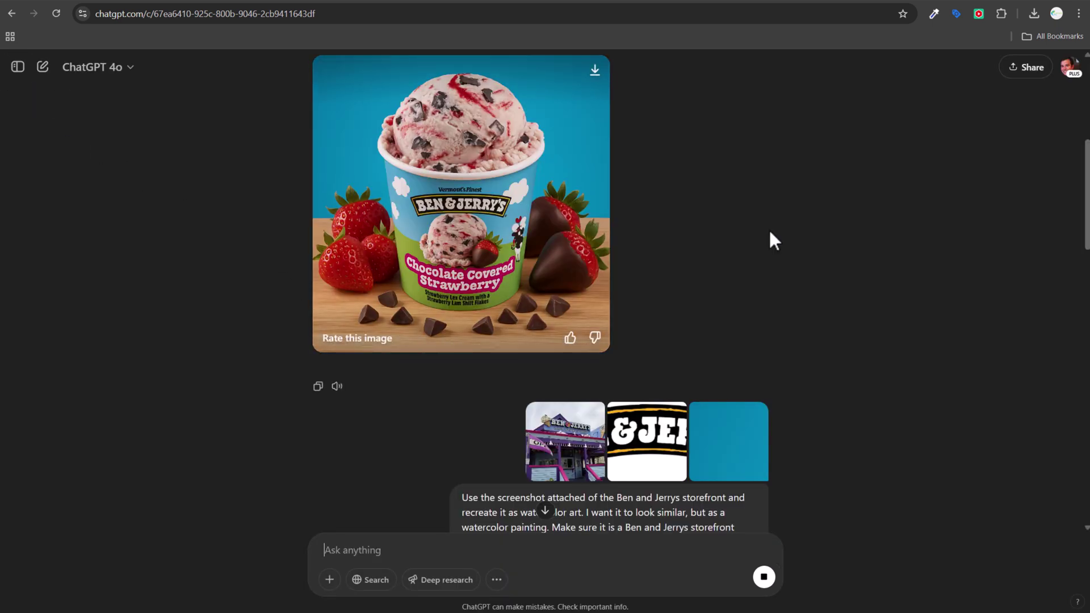
Switch to the Ben & Jerry's Instagram profile, view the Cookie Vermont-ster post enlarged, and browse the older posts.
{"action": "key", "text": "ctrl+Tab"}
{"action": "scroll", "coordinate": [943, 286], "scroll_direction": "down", "scroll_amount": 5}
{"action": "scroll", "coordinate": [944, 272], "scroll_direction": "down", "scroll_amount": 3}
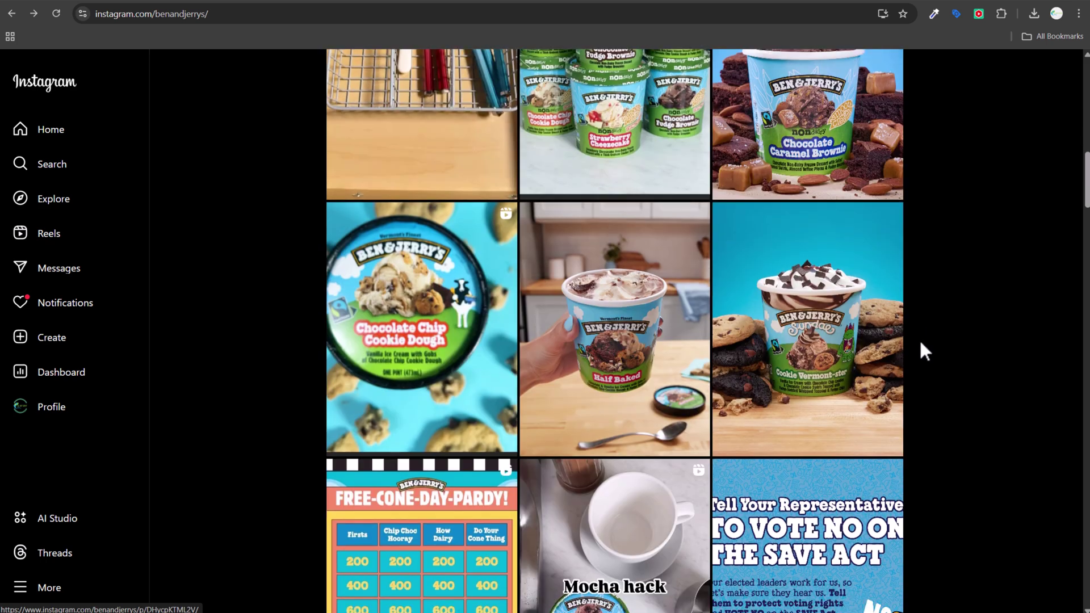
{"action": "left_click", "coordinate": [837, 434]}
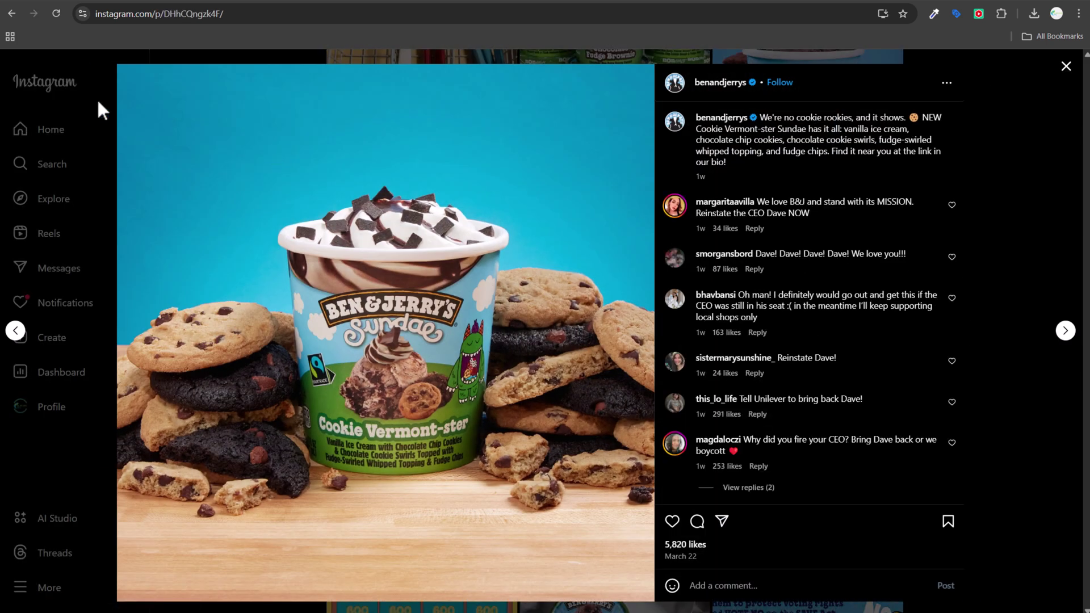
{"action": "left_click", "coordinate": [1066, 67]}
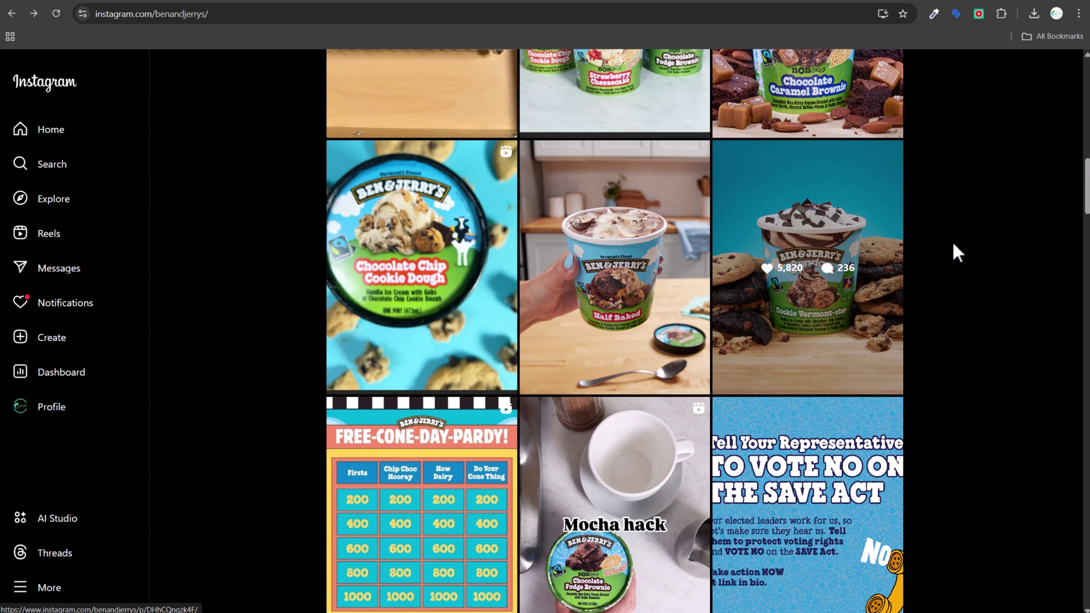
{"action": "scroll", "coordinate": [1016, 272], "scroll_direction": "down", "scroll_amount": 10}
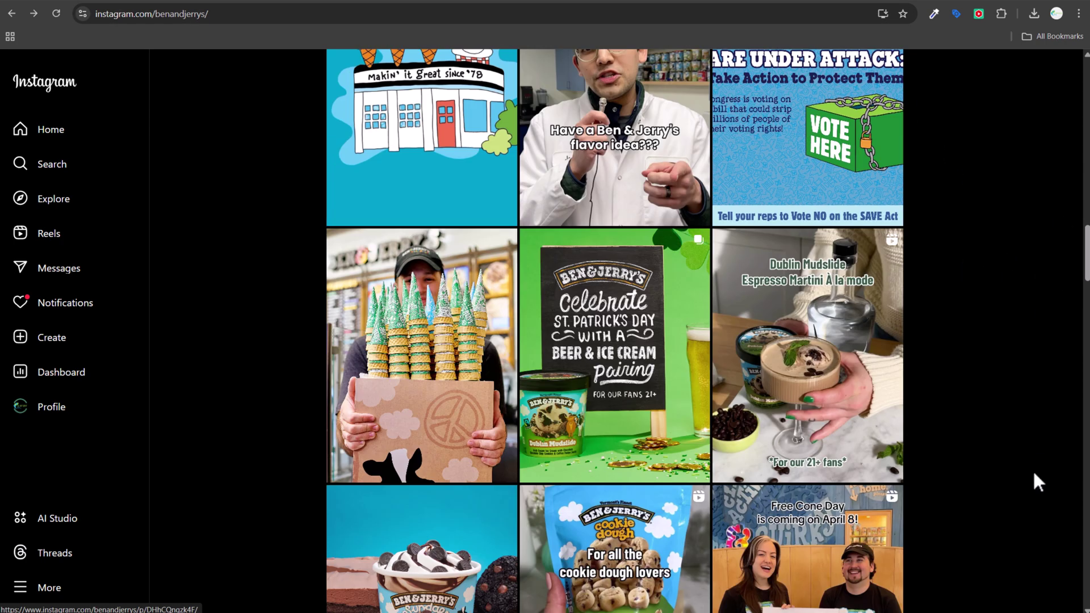
{"action": "scroll", "coordinate": [1039, 329], "scroll_direction": "down", "scroll_amount": 4}
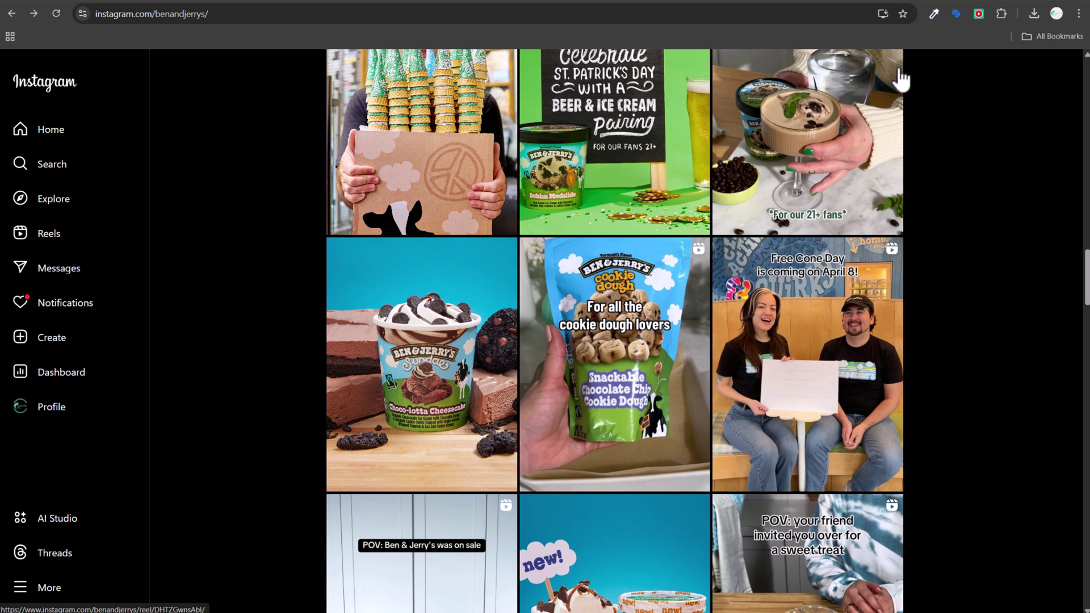
Return to ChatGPT and view the generated leprechaun image with the rainbow and Dublin Mudslide pints.
{"action": "left_click", "coordinate": [819, 5]}
{"action": "scroll", "coordinate": [851, 182], "scroll_direction": "down", "scroll_amount": 20}
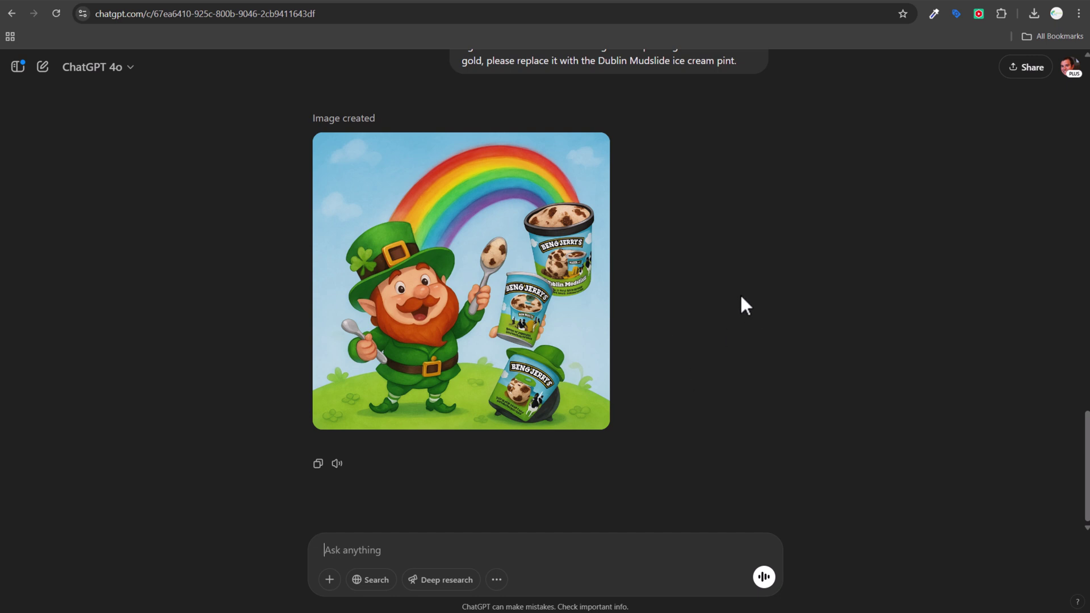
Compare the generated leprechaun image with the St. Paddys Day prompt and its attached reference images.
{"action": "scroll", "coordinate": [743, 287], "scroll_direction": "up", "scroll_amount": 2}
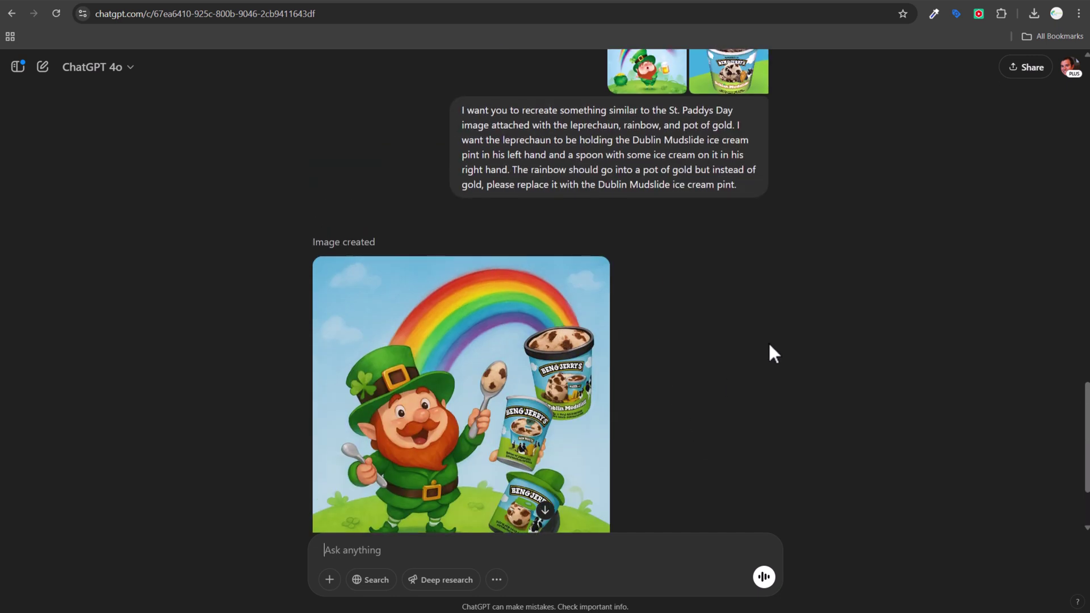
{"action": "scroll", "coordinate": [766, 350], "scroll_direction": "down", "scroll_amount": 2}
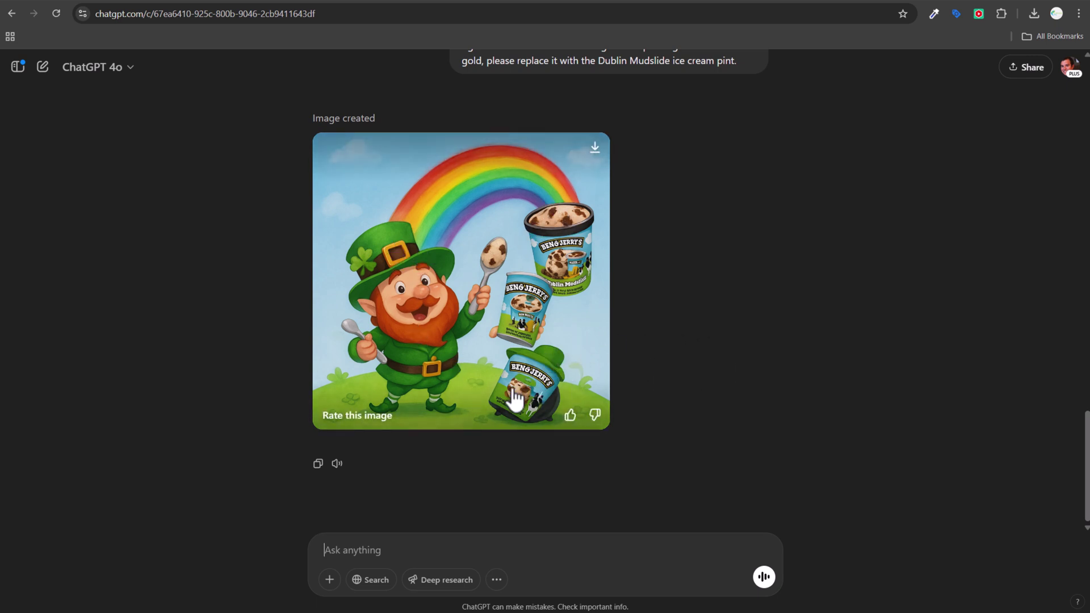
{"action": "scroll", "coordinate": [824, 315], "scroll_direction": "up", "scroll_amount": 3}
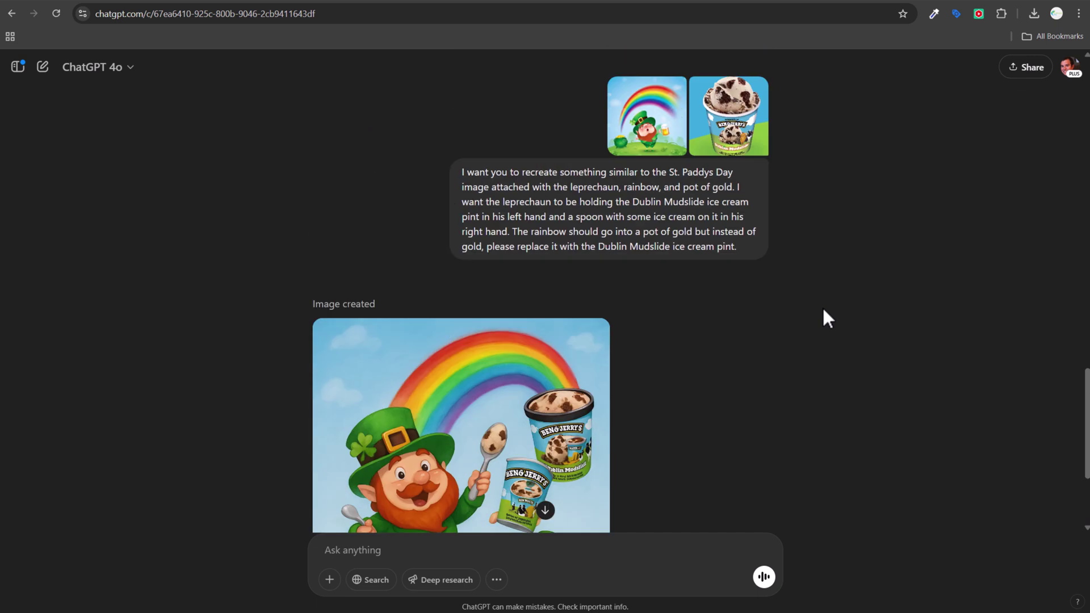
{"action": "scroll", "coordinate": [821, 312], "scroll_direction": "down", "scroll_amount": 3}
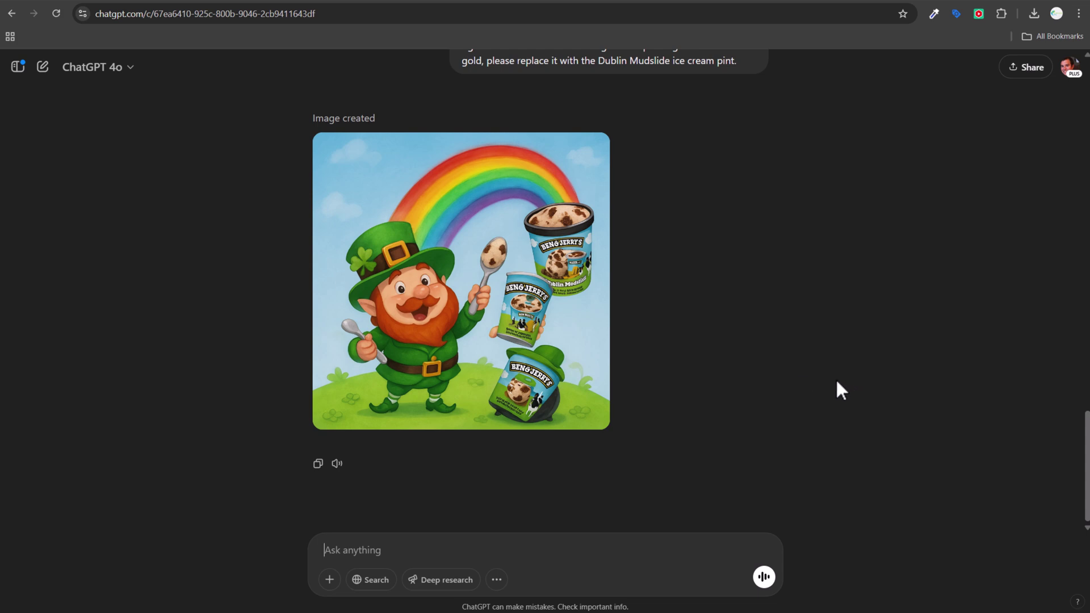
{"action": "scroll", "coordinate": [735, 340], "scroll_direction": "up", "scroll_amount": 3}
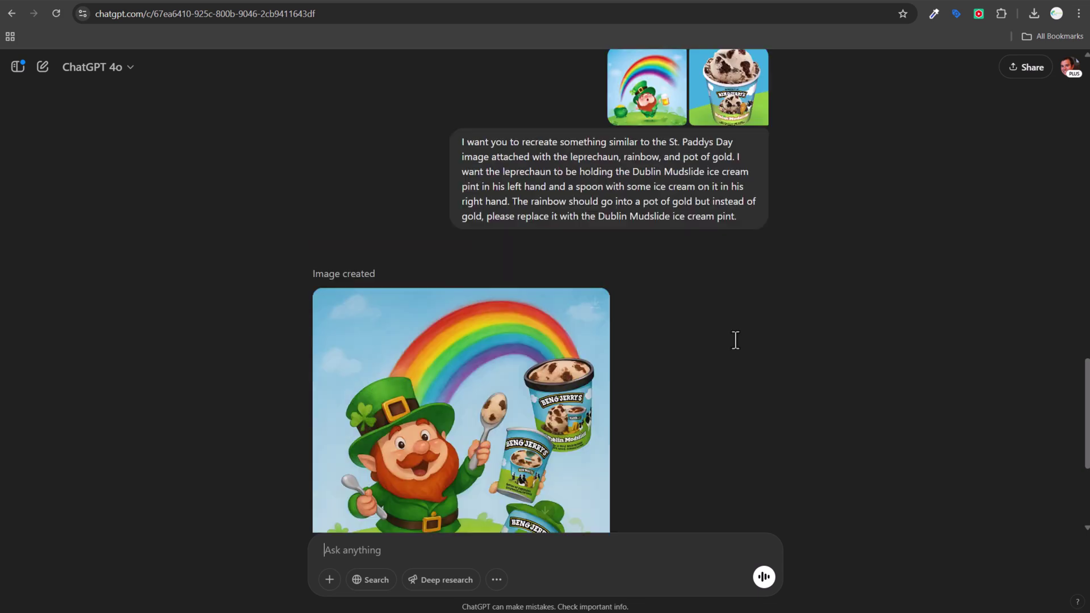
Review the Chocolate Covered Strawberry pint image, view the leprechaun image enlarged, and close the enlarged view.
{"action": "scroll", "coordinate": [738, 341], "scroll_direction": "up", "scroll_amount": 10}
{"action": "scroll", "coordinate": [477, 210], "scroll_direction": "up", "scroll_amount": 1}
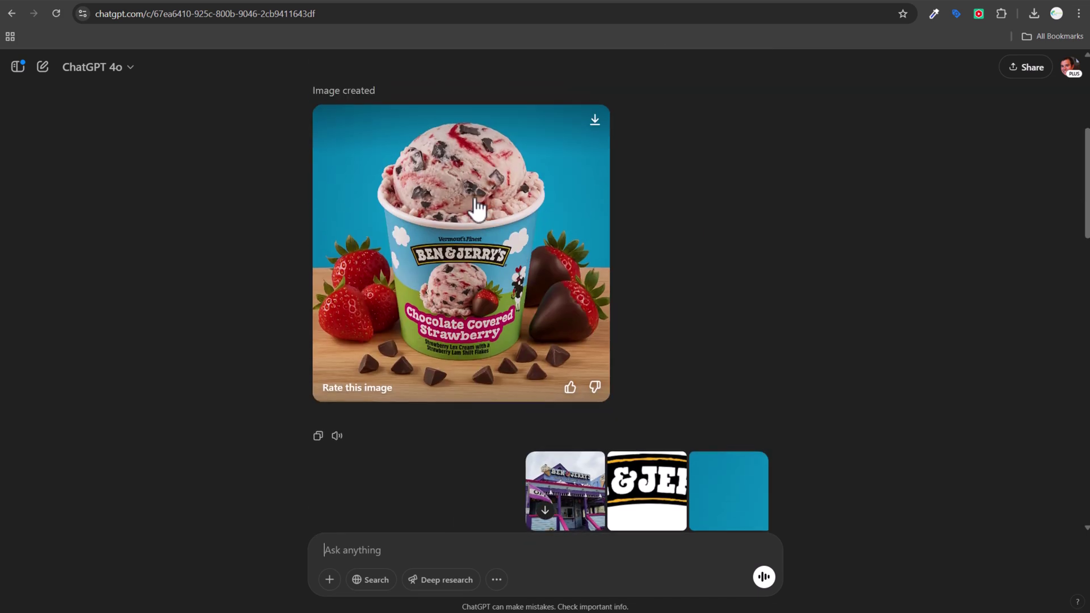
{"action": "scroll", "coordinate": [477, 210], "scroll_direction": "down", "scroll_amount": 10}
{"action": "left_click", "coordinate": [573, 254]}
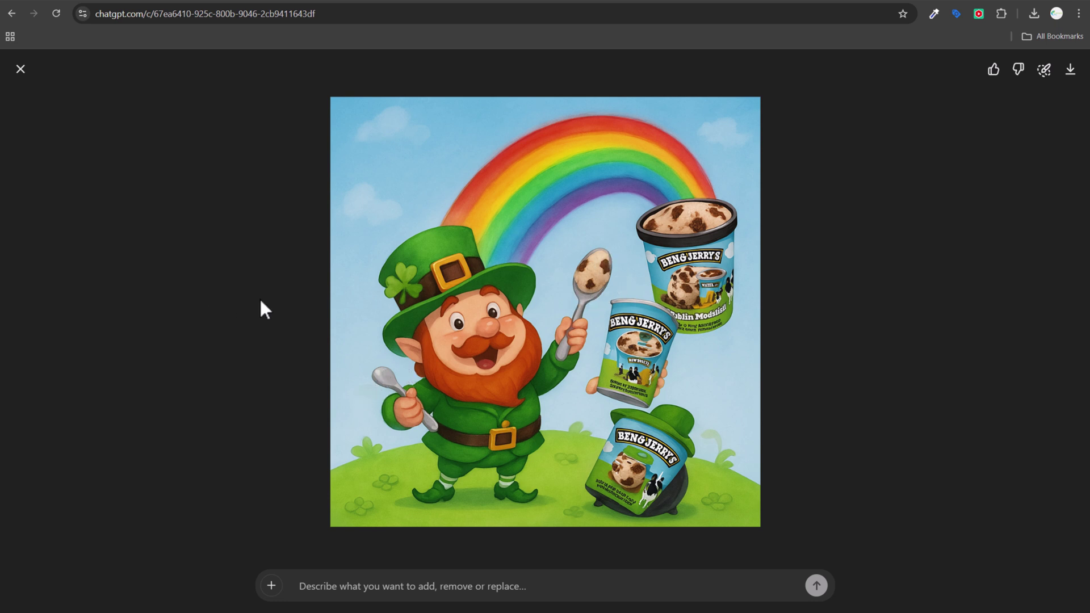
{"action": "left_click", "coordinate": [21, 69]}
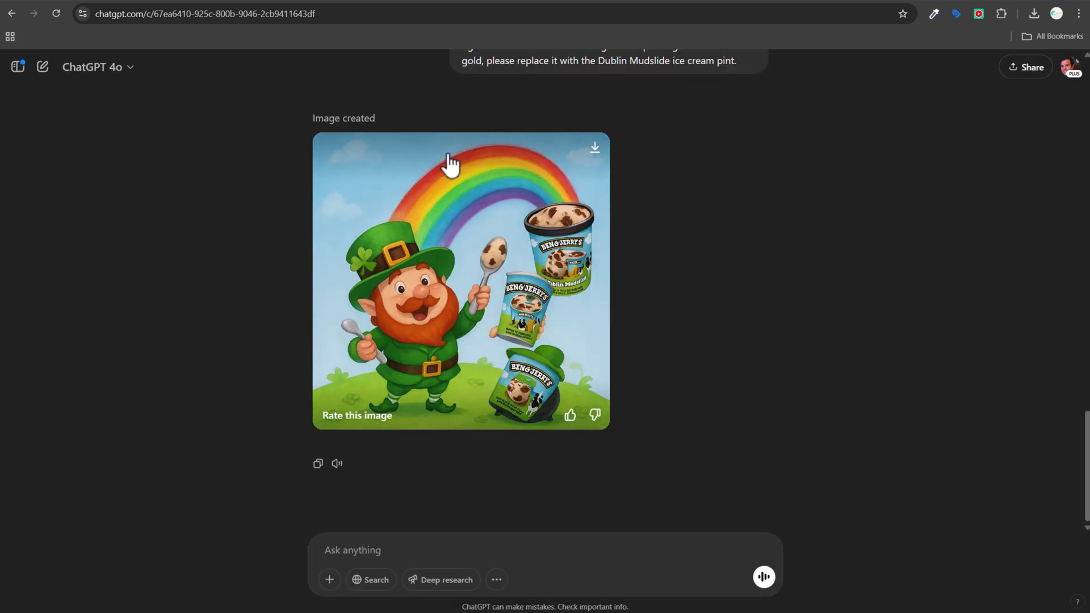
Go back through the conversation to the Free Cone Day watercolor storefront prompt and its attached images.
{"action": "scroll", "coordinate": [822, 340], "scroll_direction": "up", "scroll_amount": 10}
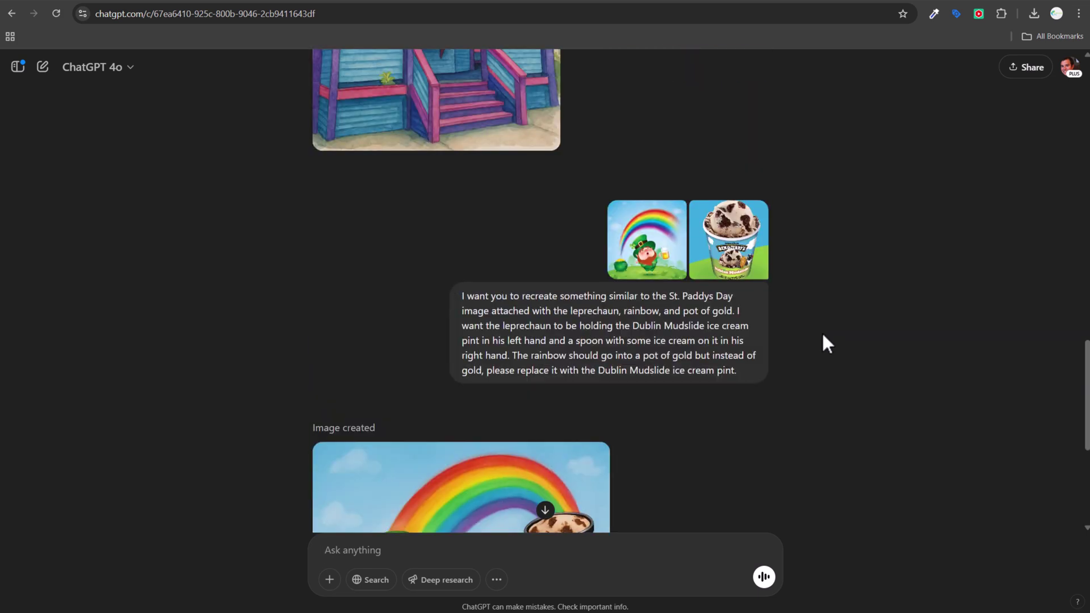
{"action": "scroll", "coordinate": [822, 335], "scroll_direction": "up", "scroll_amount": 15}
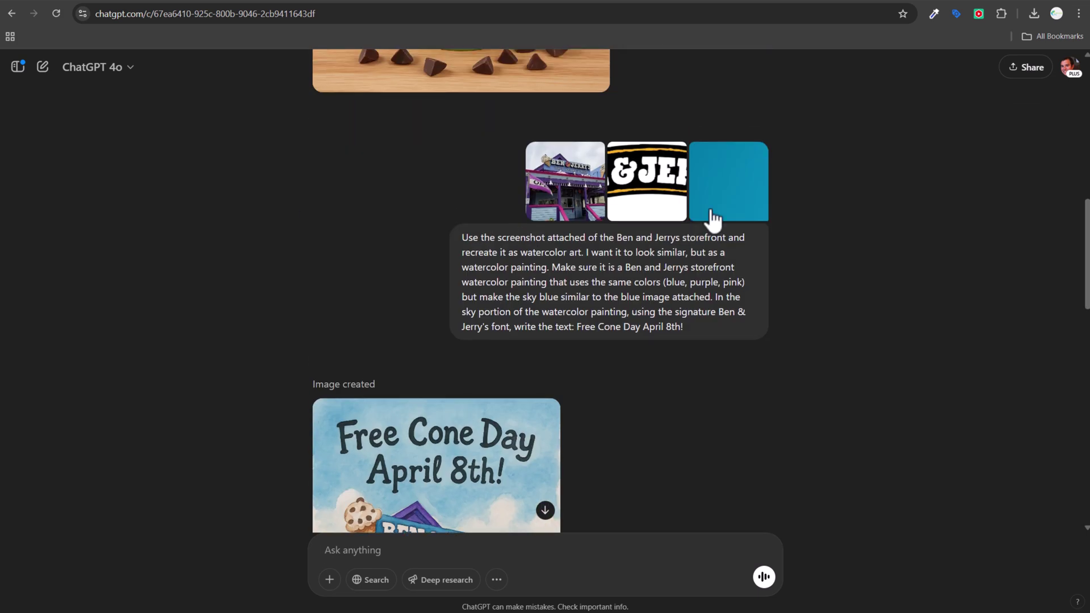
{"action": "scroll", "coordinate": [752, 209], "scroll_direction": "up", "scroll_amount": 1}
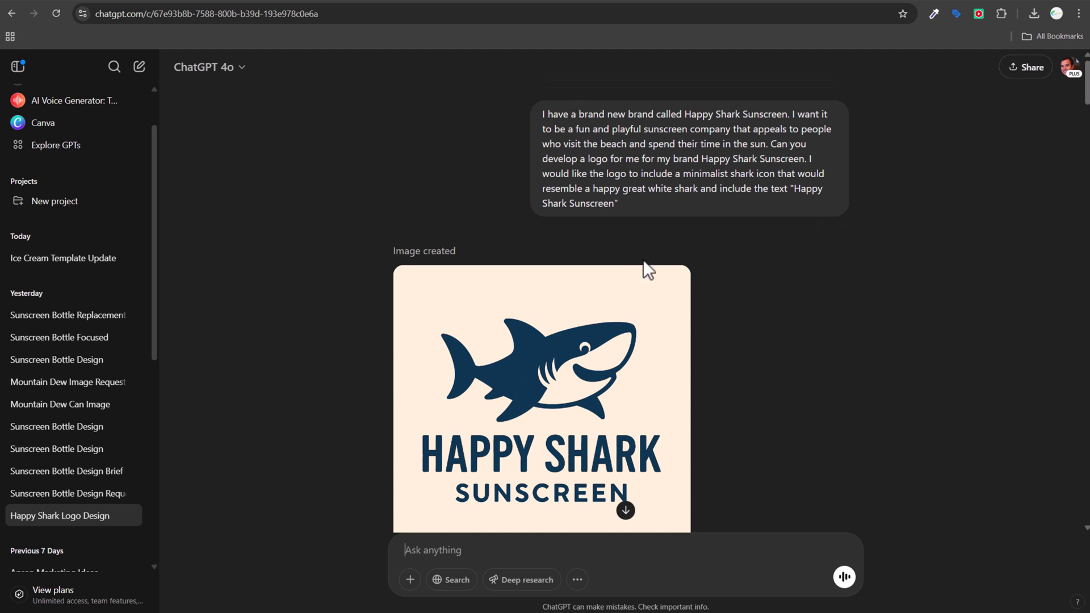
Review the Happy Shark Logo Design chat from the first shark logo through the SPF 50 bottle mockups to the beach image.
{"action": "scroll", "coordinate": [621, 253], "scroll_direction": "down", "scroll_amount": 8}
{"action": "scroll", "coordinate": [933, 192], "scroll_direction": "down", "scroll_amount": 4}
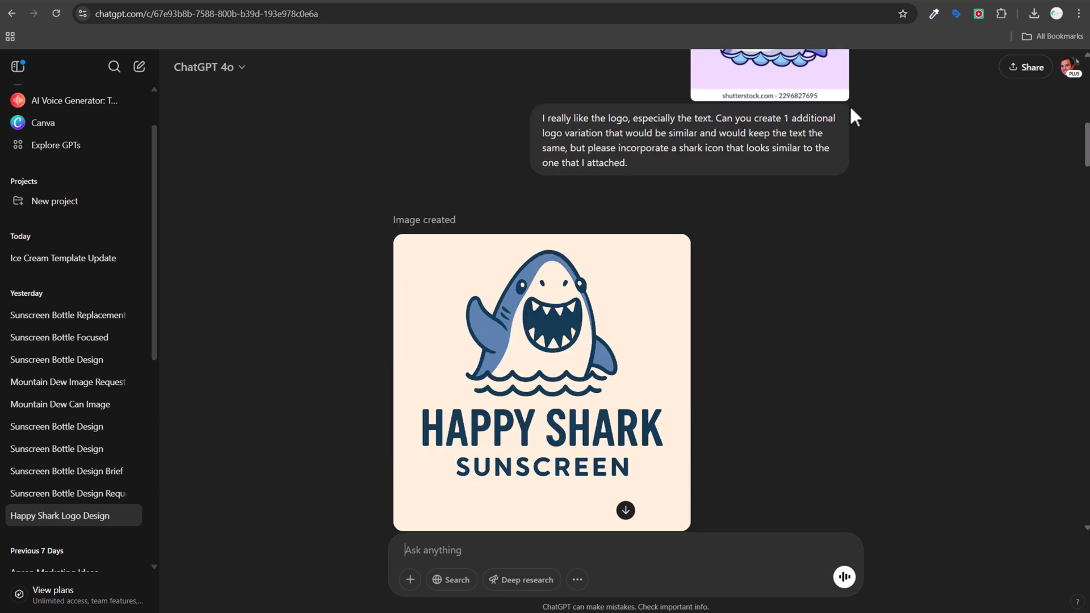
{"action": "scroll", "coordinate": [889, 331], "scroll_direction": "down", "scroll_amount": 20}
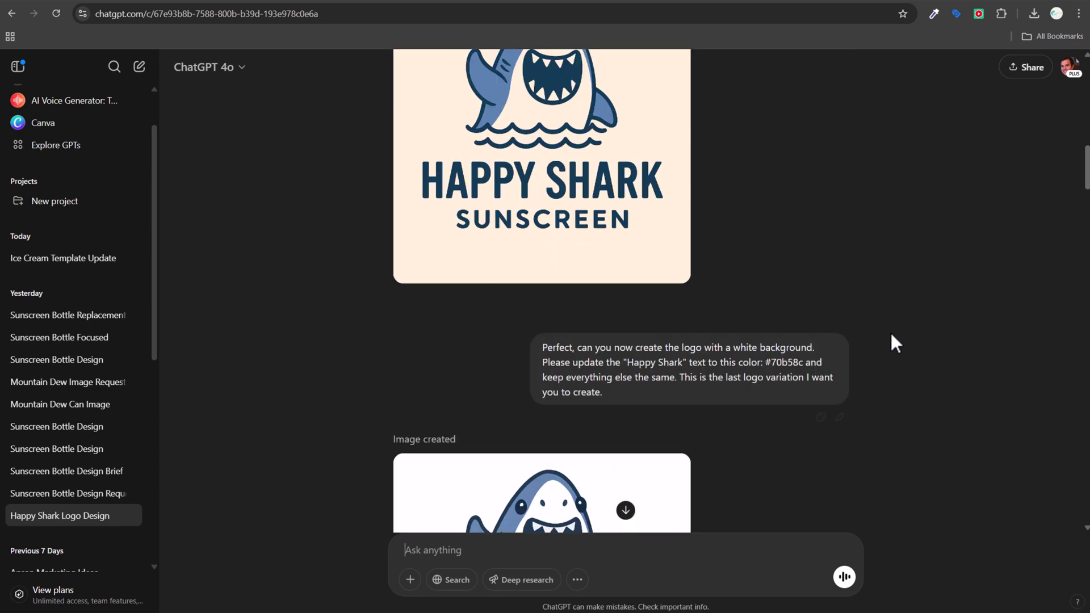
{"action": "scroll", "coordinate": [907, 309], "scroll_direction": "down", "scroll_amount": 7}
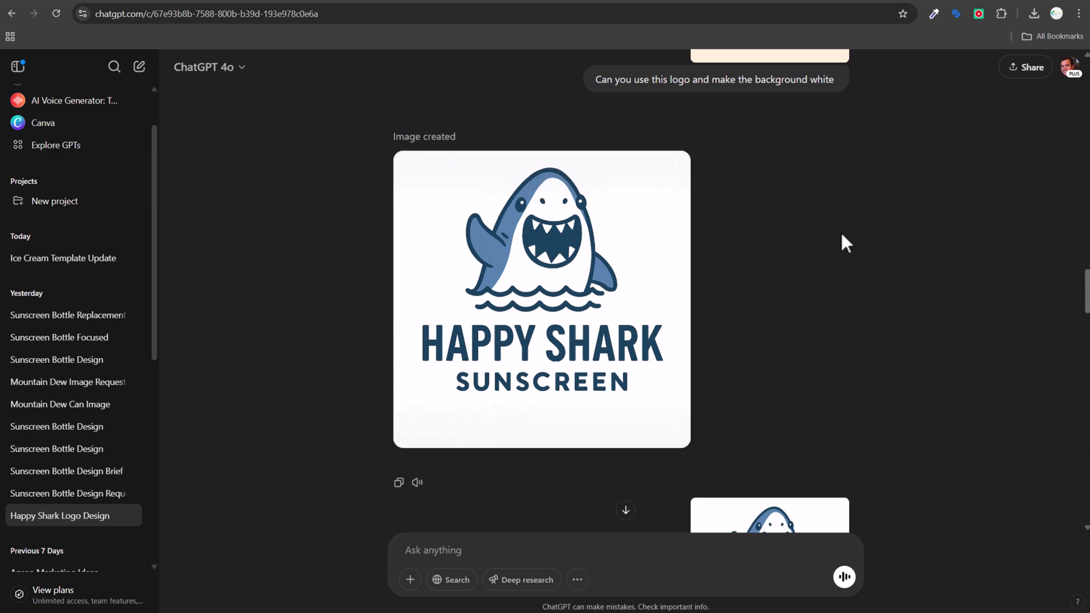
{"action": "scroll", "coordinate": [965, 210], "scroll_direction": "down", "scroll_amount": 16}
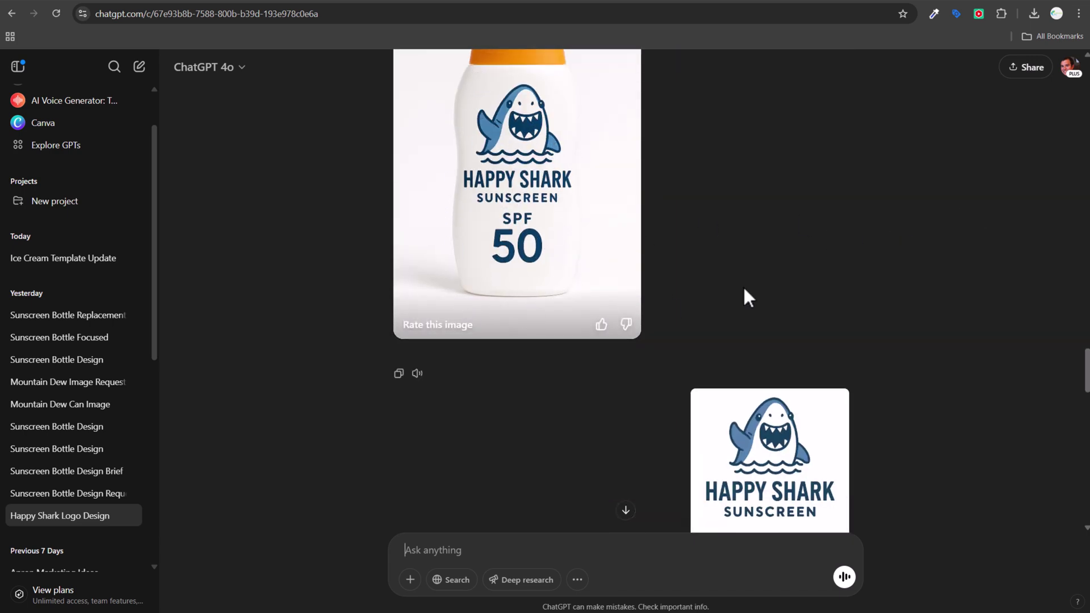
{"action": "scroll", "coordinate": [916, 230], "scroll_direction": "down", "scroll_amount": 14}
{"action": "scroll", "coordinate": [501, 109], "scroll_direction": "up", "scroll_amount": 2}
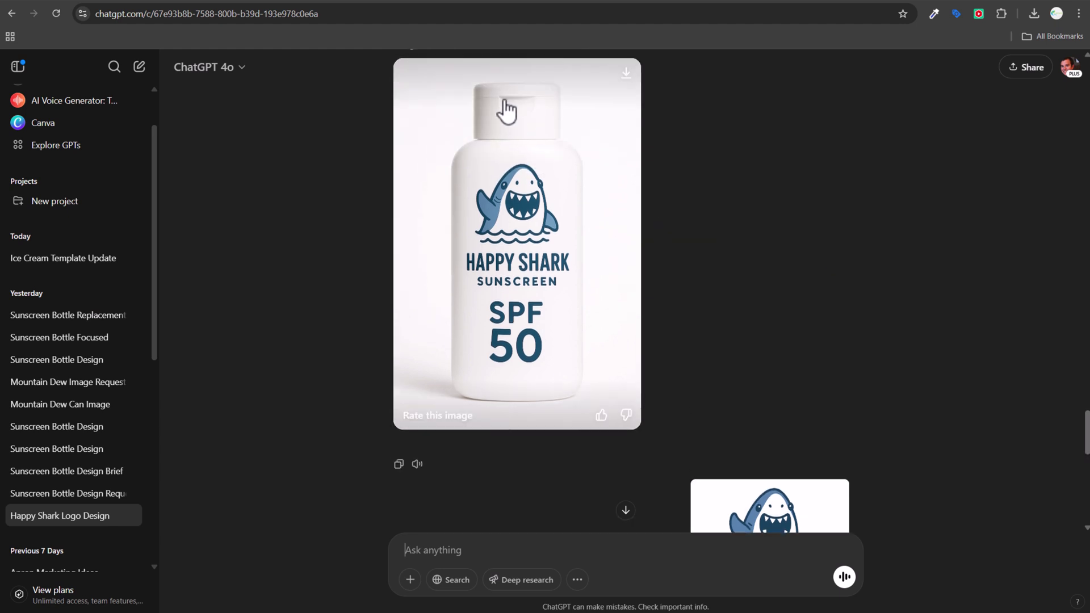
{"action": "scroll", "coordinate": [987, 227], "scroll_direction": "down", "scroll_amount": 10}
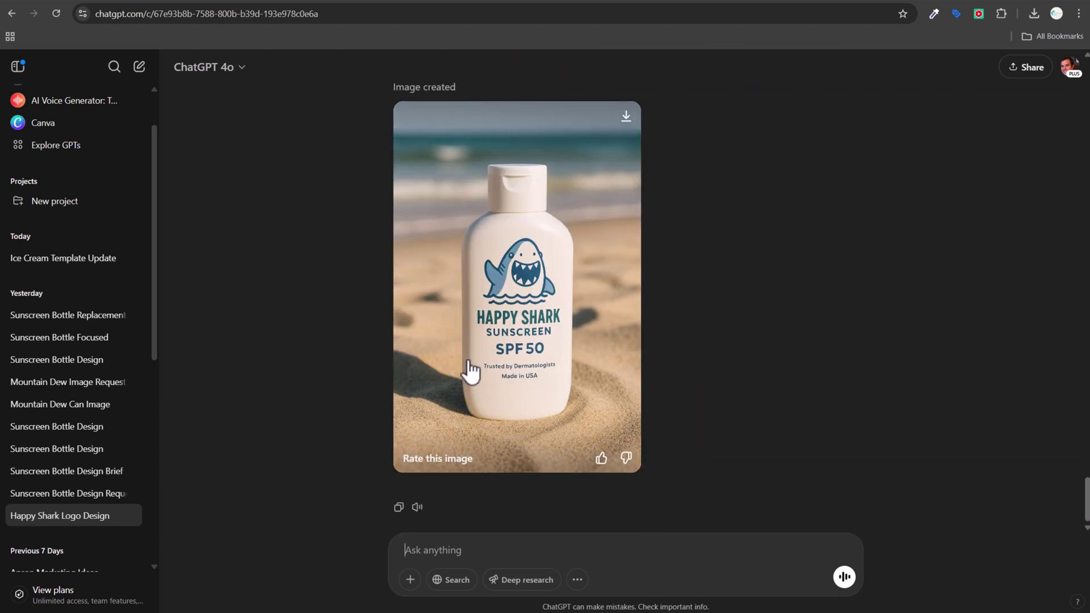
Open the Sunscreen Bottle Replacement and Sunscreen Bottle Focused chats and examine their prompts, reference images and generated images.
{"action": "left_click", "coordinate": [71, 316]}
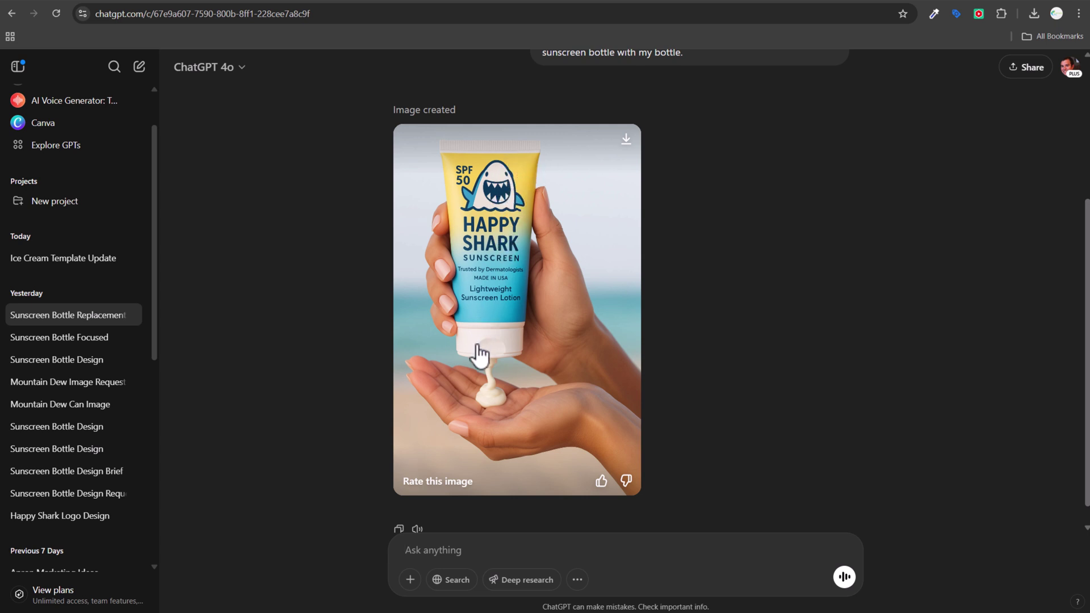
{"action": "scroll", "coordinate": [852, 295], "scroll_direction": "up", "scroll_amount": 4}
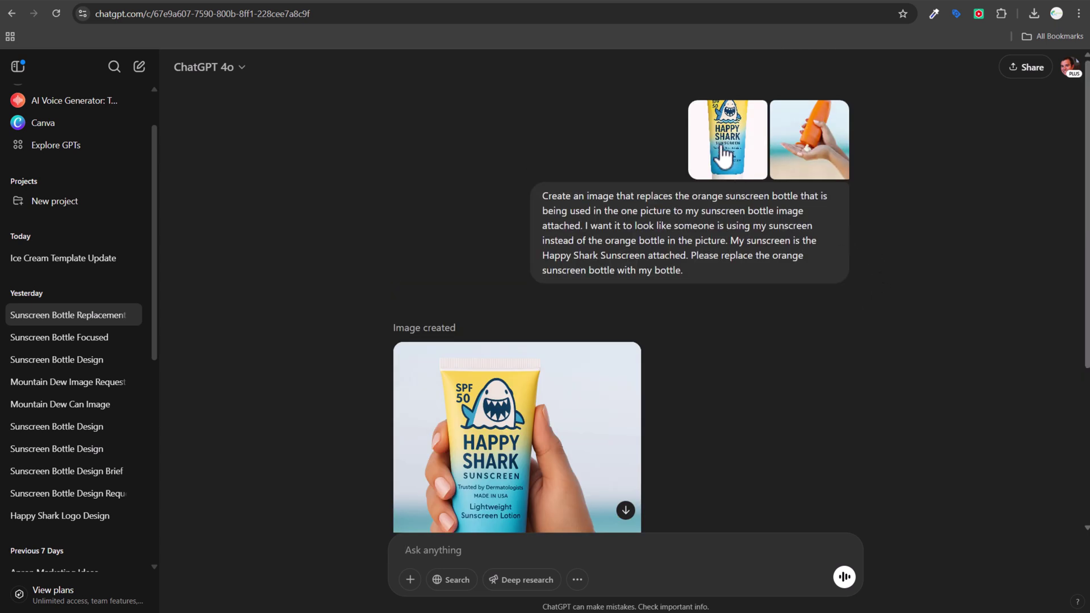
{"action": "left_click", "coordinate": [105, 337]}
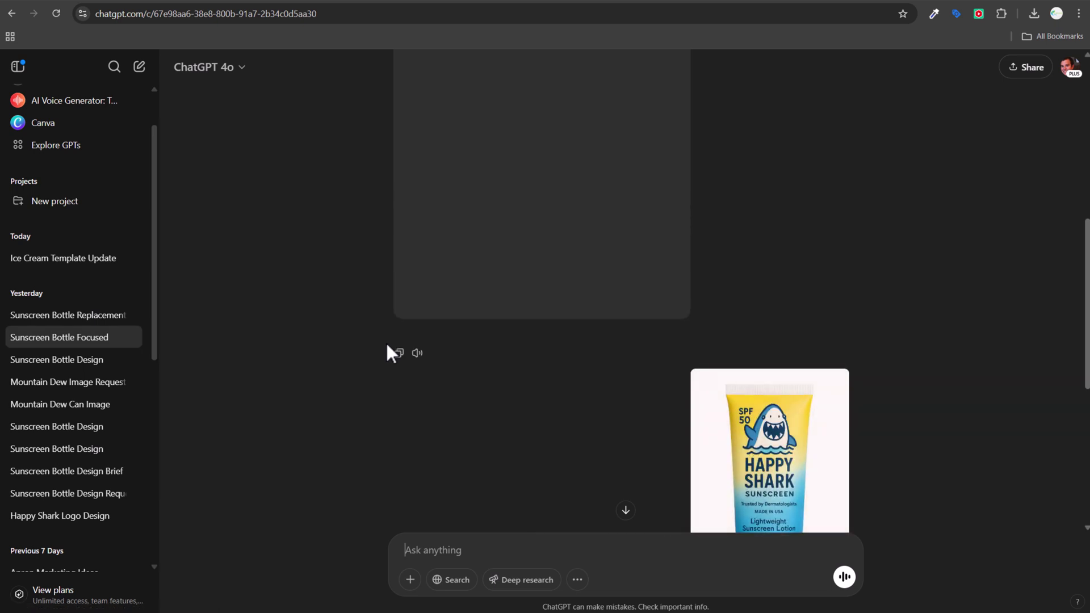
{"action": "scroll", "coordinate": [374, 321], "scroll_direction": "down", "scroll_amount": 9}
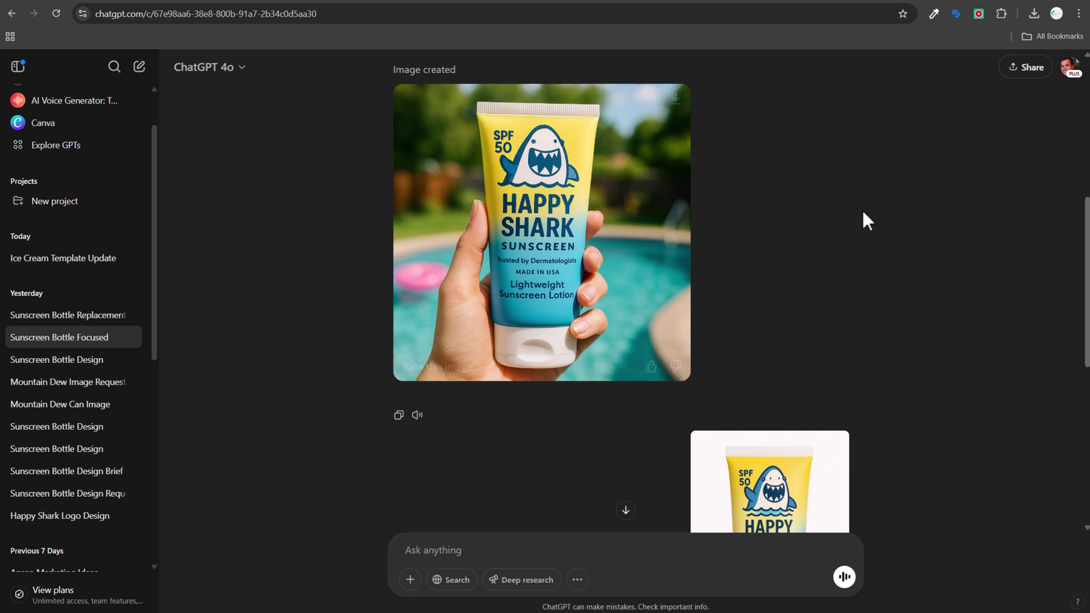
{"action": "scroll", "coordinate": [861, 208], "scroll_direction": "up", "scroll_amount": 6}
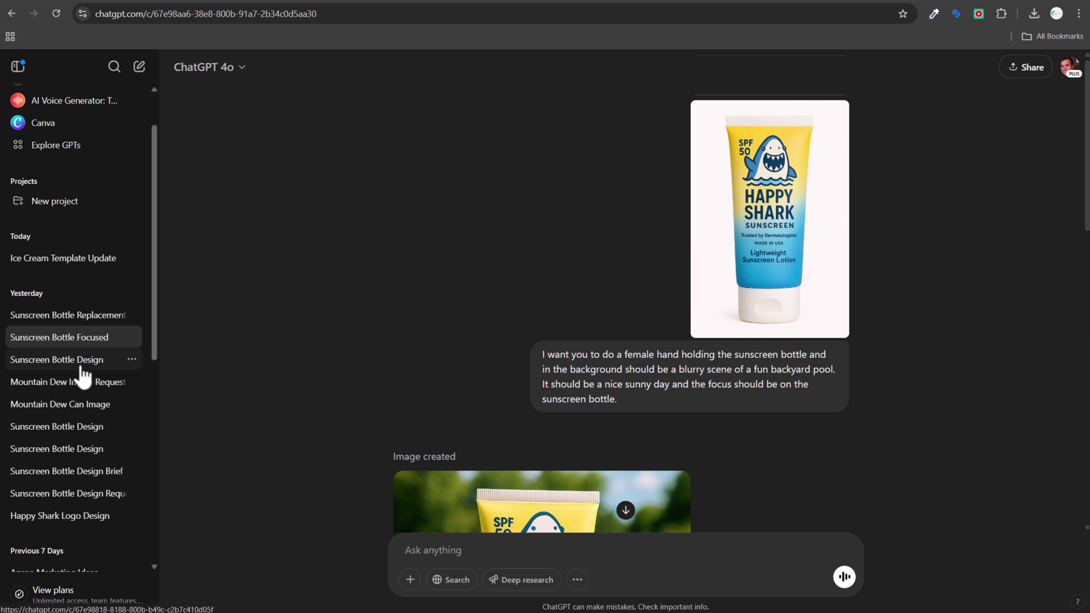
Open the Mountain Dew Can Image chat and compare its prompt and attached can photo with the generated image.
{"action": "left_click", "coordinate": [67, 405]}
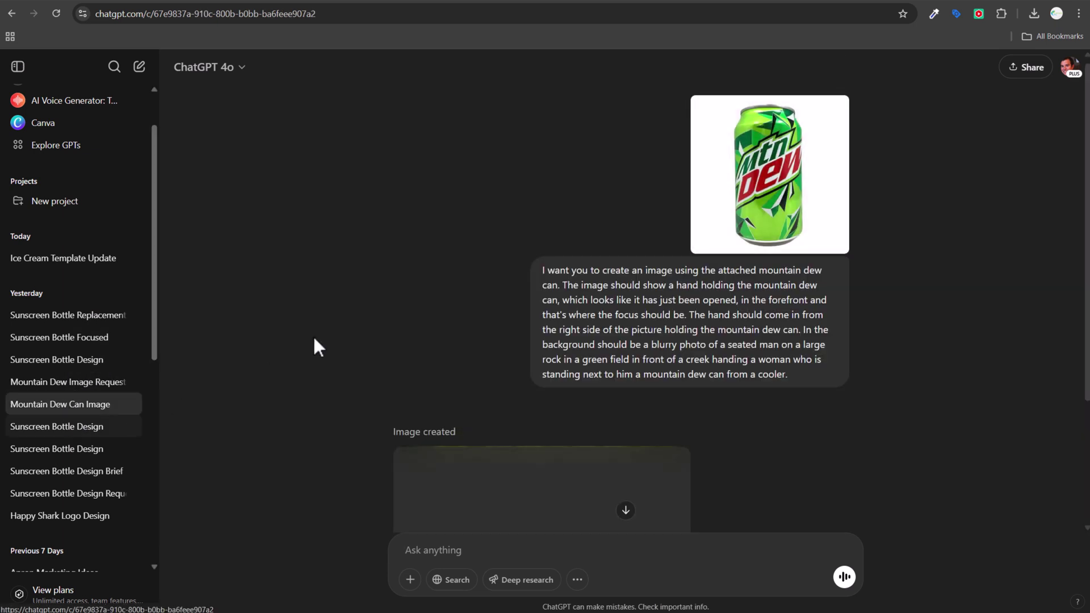
{"action": "scroll", "coordinate": [360, 281], "scroll_direction": "down", "scroll_amount": 3}
{"action": "scroll", "coordinate": [362, 280], "scroll_direction": "up", "scroll_amount": 3}
{"action": "scroll", "coordinate": [317, 386], "scroll_direction": "down", "scroll_amount": 2}
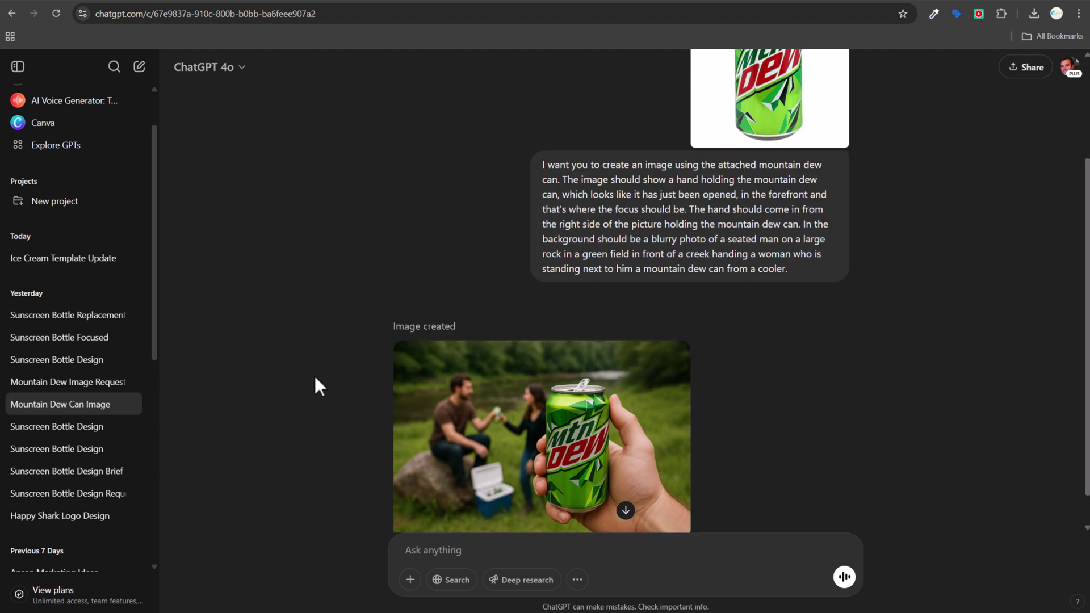
{"action": "scroll", "coordinate": [318, 386], "scroll_direction": "down", "scroll_amount": 1}
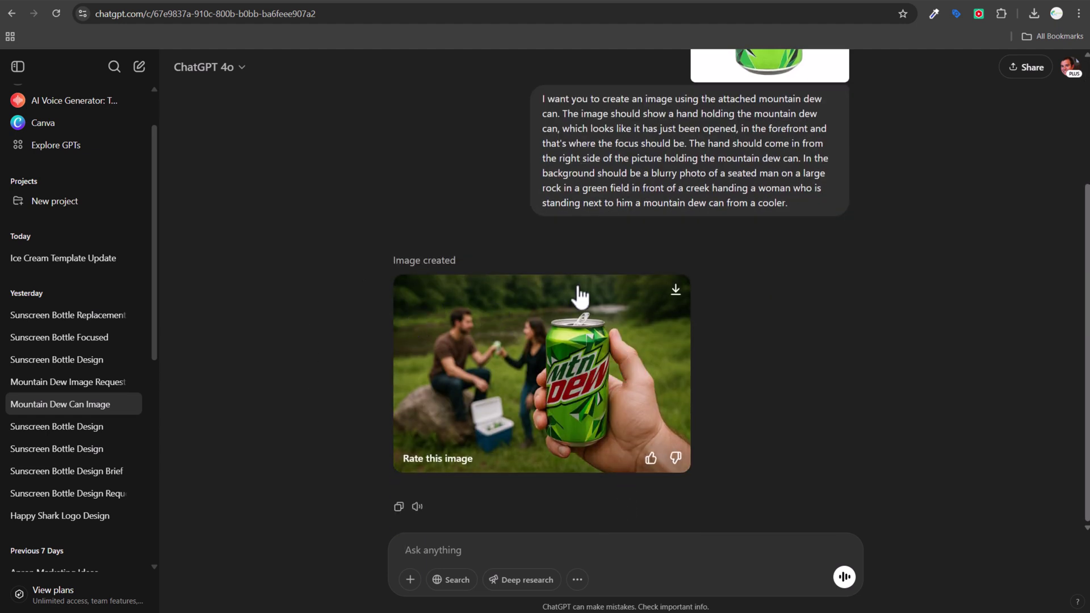
{"action": "scroll", "coordinate": [788, 196], "scroll_direction": "up", "scroll_amount": 3}
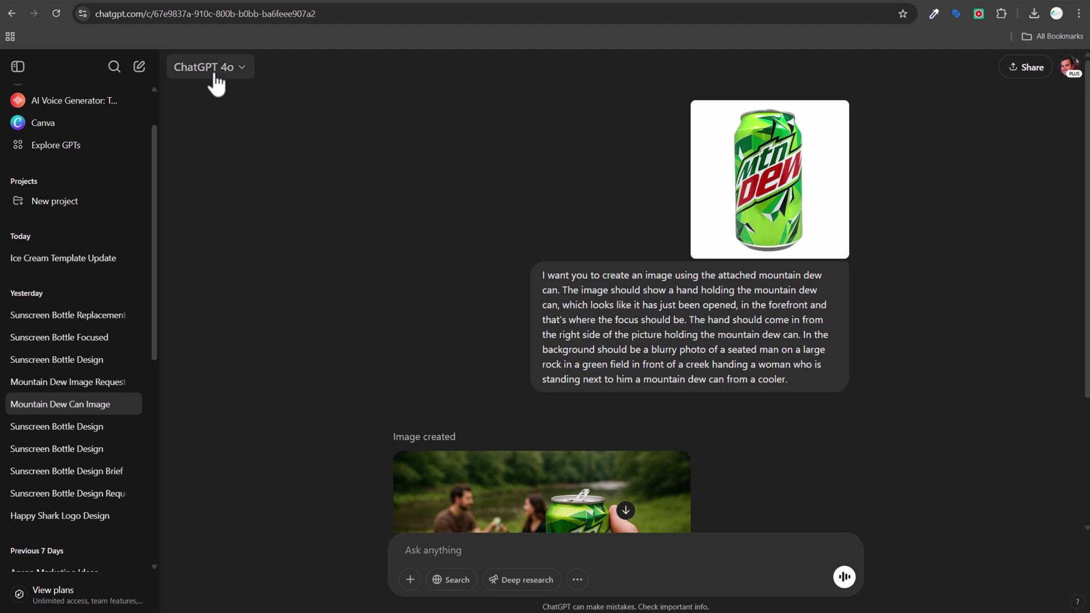
{"action": "left_click_drag", "start_coordinate": [543, 275], "coordinate": [639, 281]}
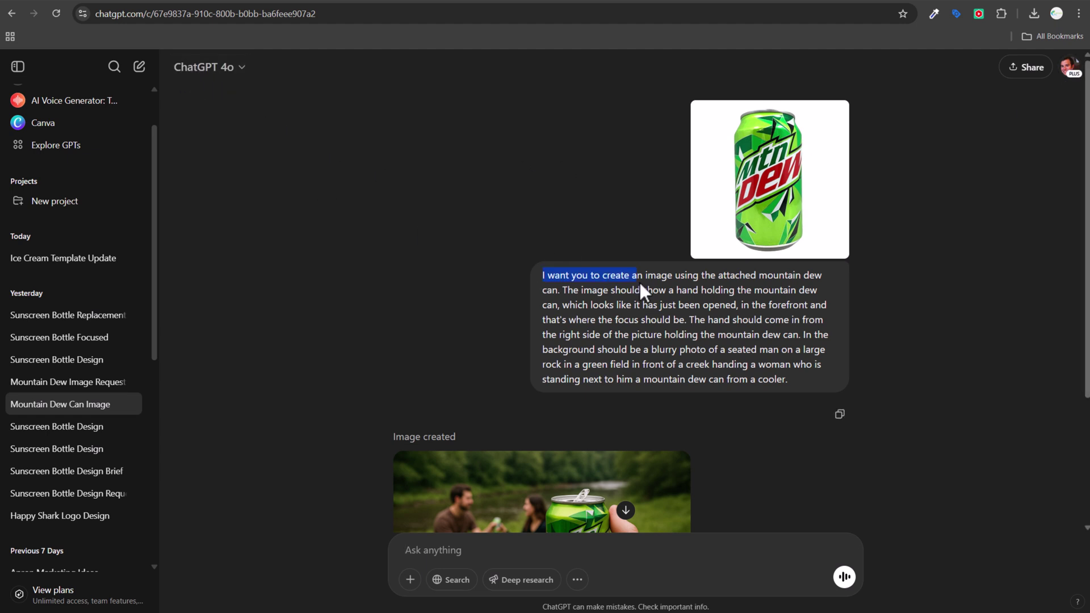
{"action": "left_click", "coordinate": [661, 320]}
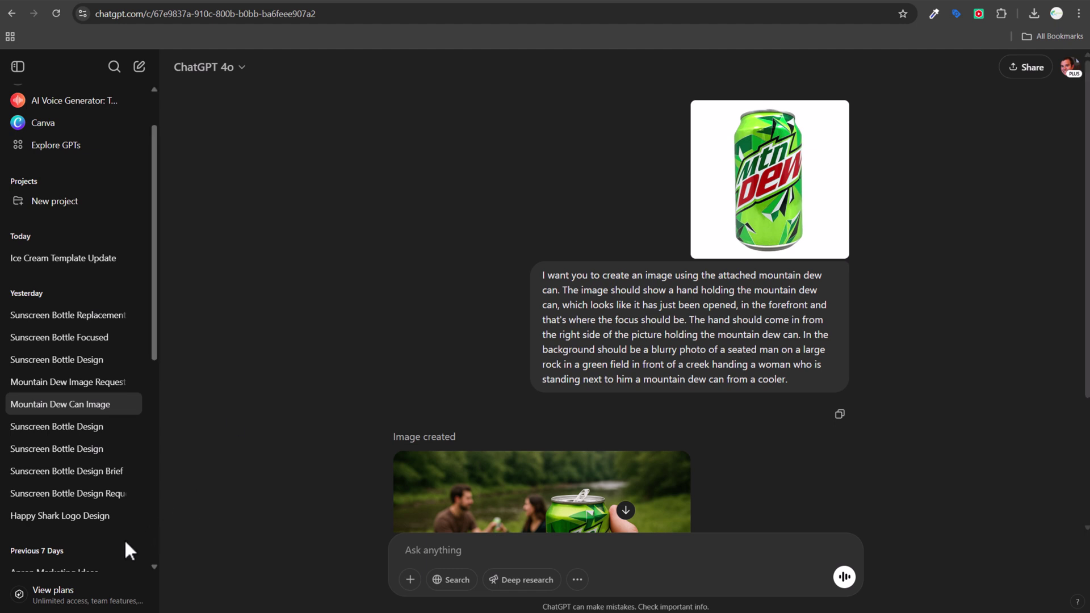
Reopen the Happy Shark Logo Design chat and compare the plain white SPF 50 bottle image with the beach version.
{"action": "left_click", "coordinate": [86, 516]}
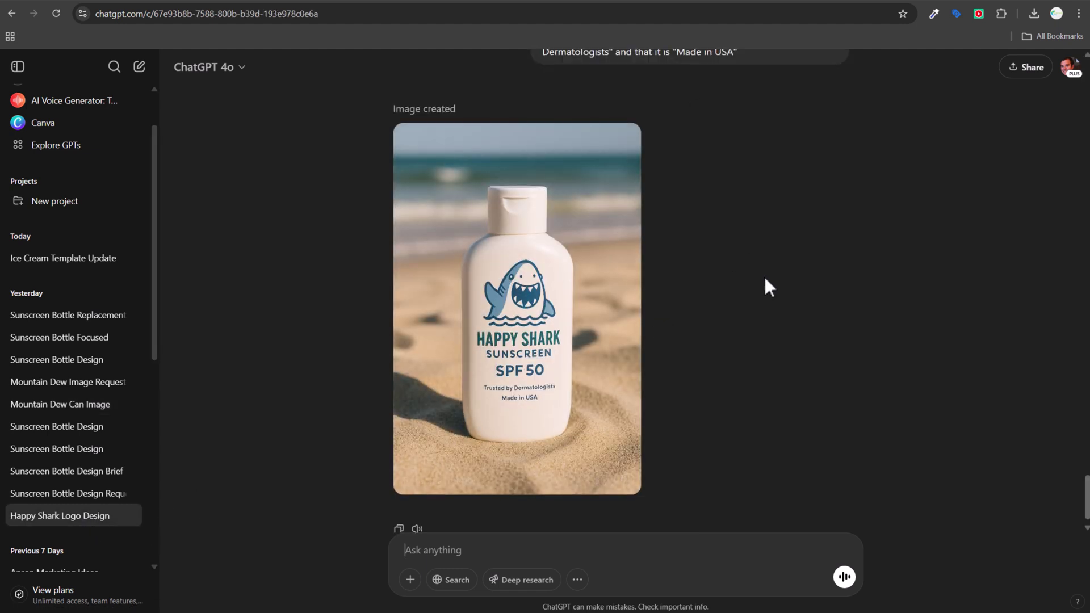
{"action": "scroll", "coordinate": [764, 287], "scroll_direction": "up", "scroll_amount": 10}
{"action": "scroll", "coordinate": [587, 157], "scroll_direction": "up", "scroll_amount": 3}
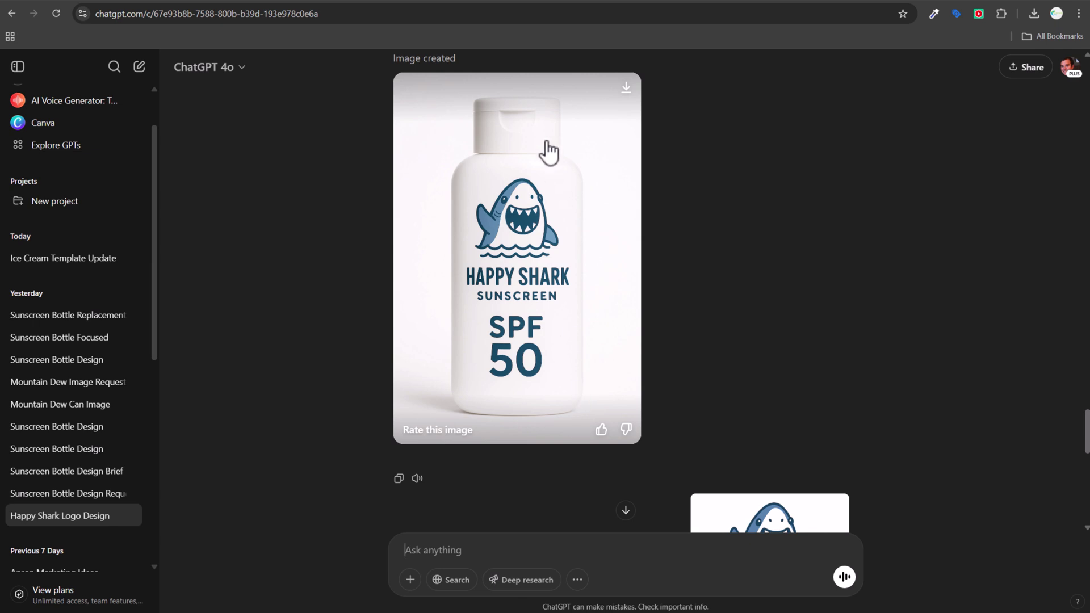
{"action": "scroll", "coordinate": [819, 291], "scroll_direction": "down", "scroll_amount": 10}
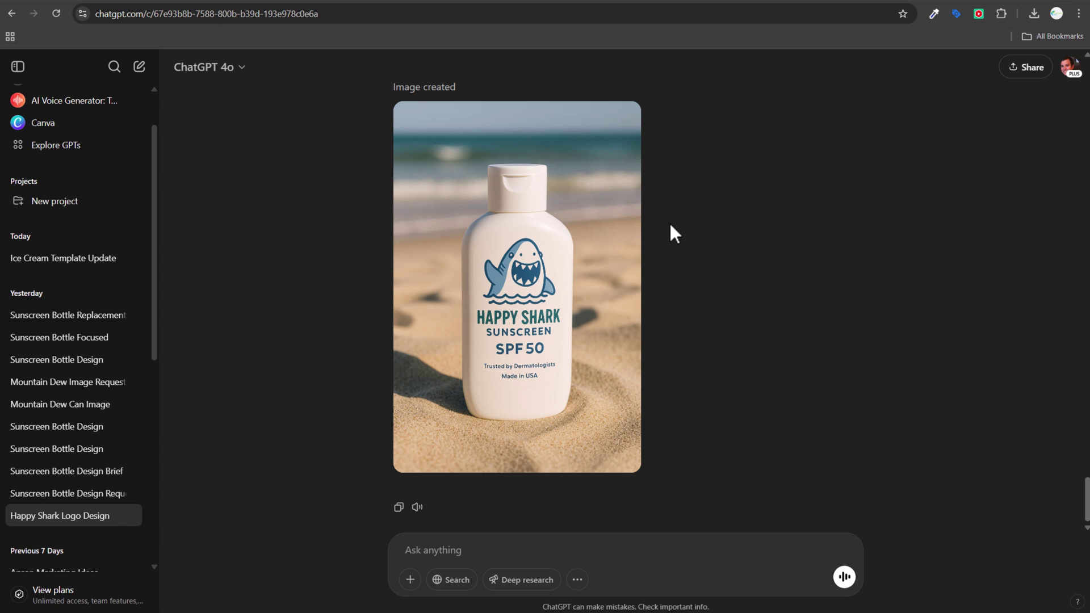
{"action": "mouse_move", "coordinate": [628, 146]}
{"action": "scroll", "coordinate": [725, 259], "scroll_direction": "up", "scroll_amount": 12}
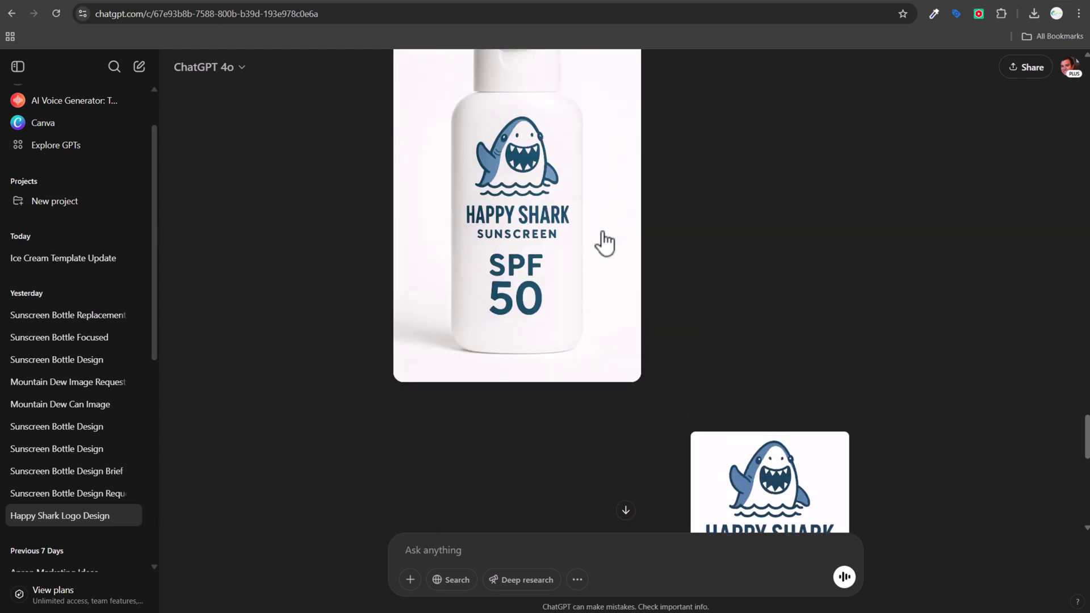
{"action": "scroll", "coordinate": [595, 233], "scroll_direction": "up", "scroll_amount": 1}
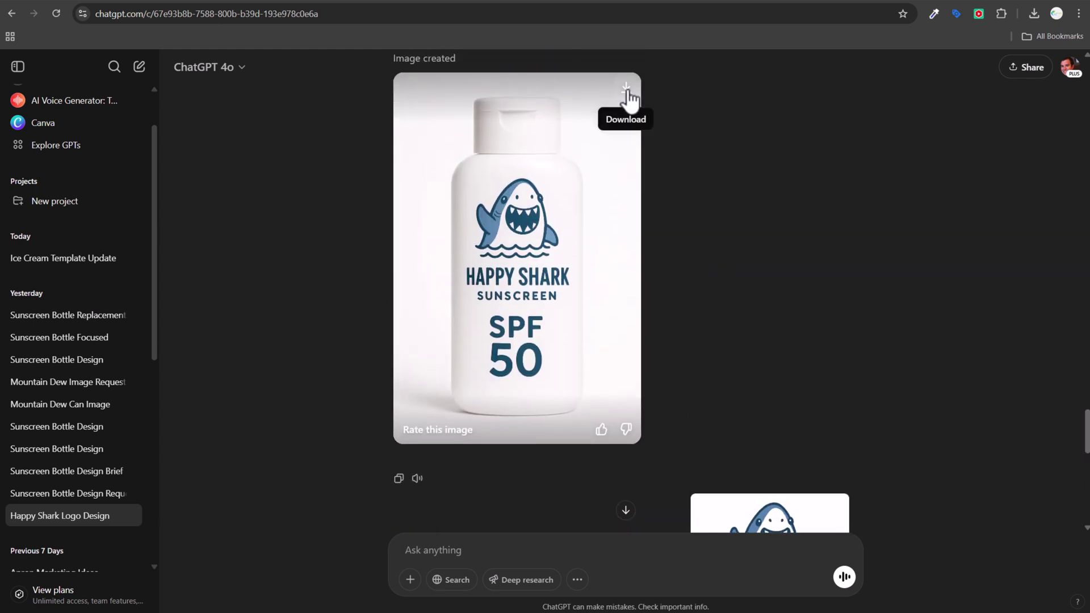